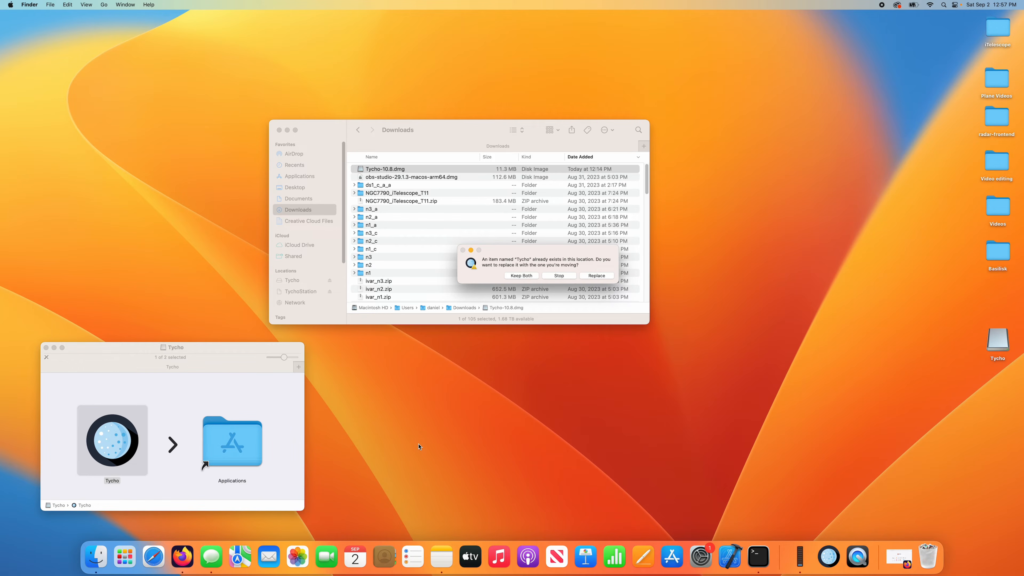
Replace the existing Tycho copy in the Applications folder and launch the new one, accepting the demo version notice
click(592, 279)
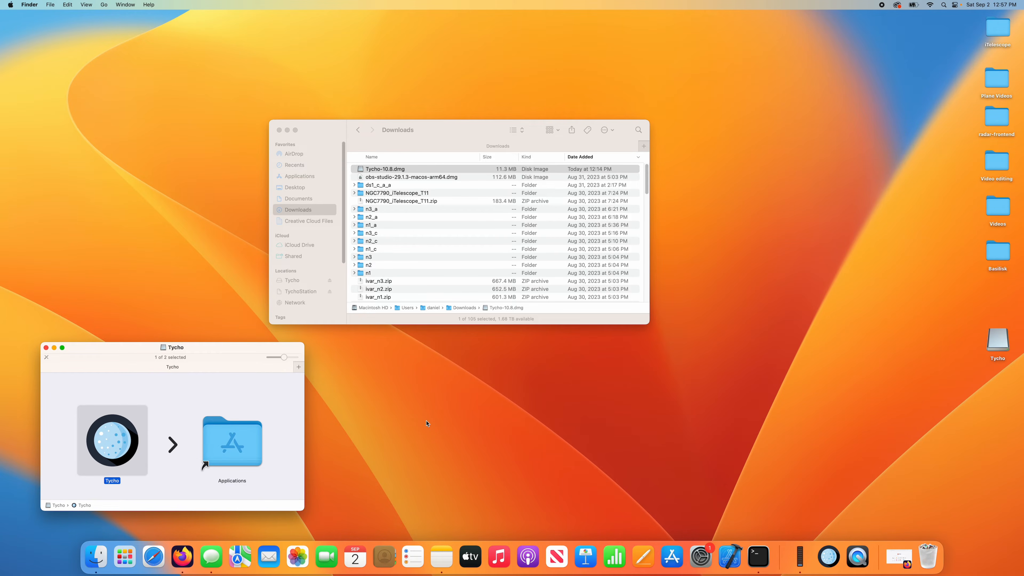
double_click(228, 439)
drag(145, 101, 144, 205)
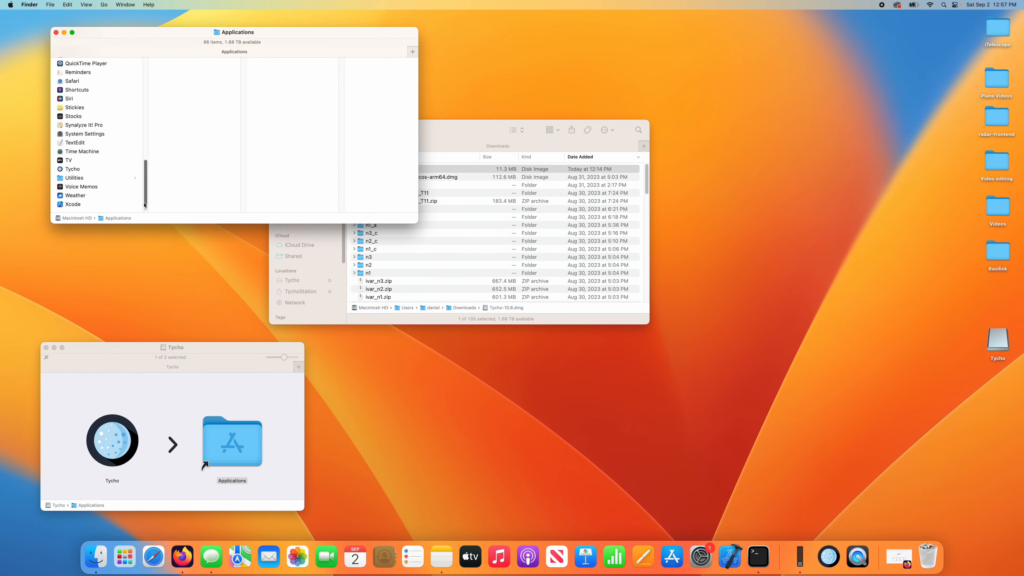
double_click(95, 173)
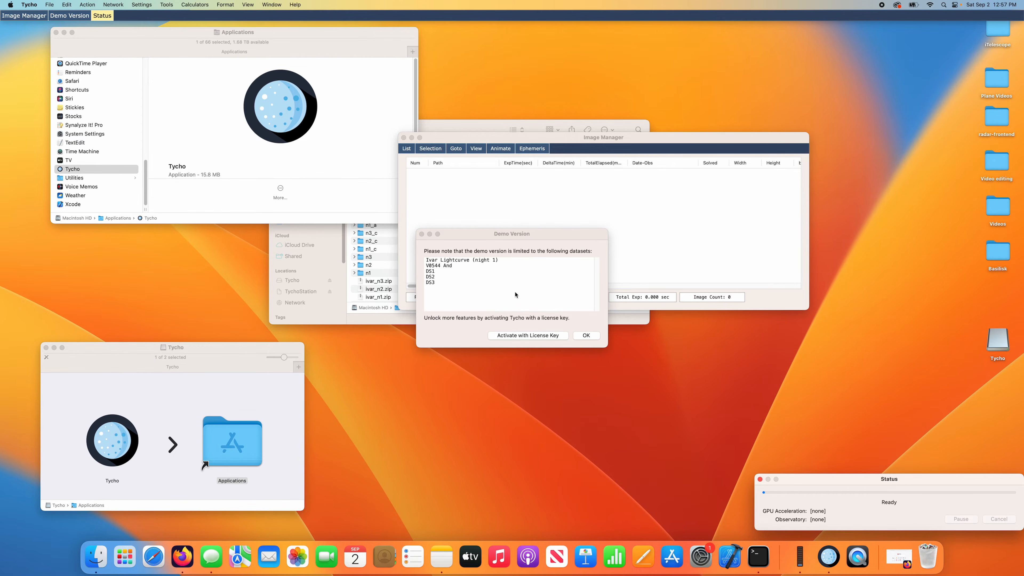
click(527, 294)
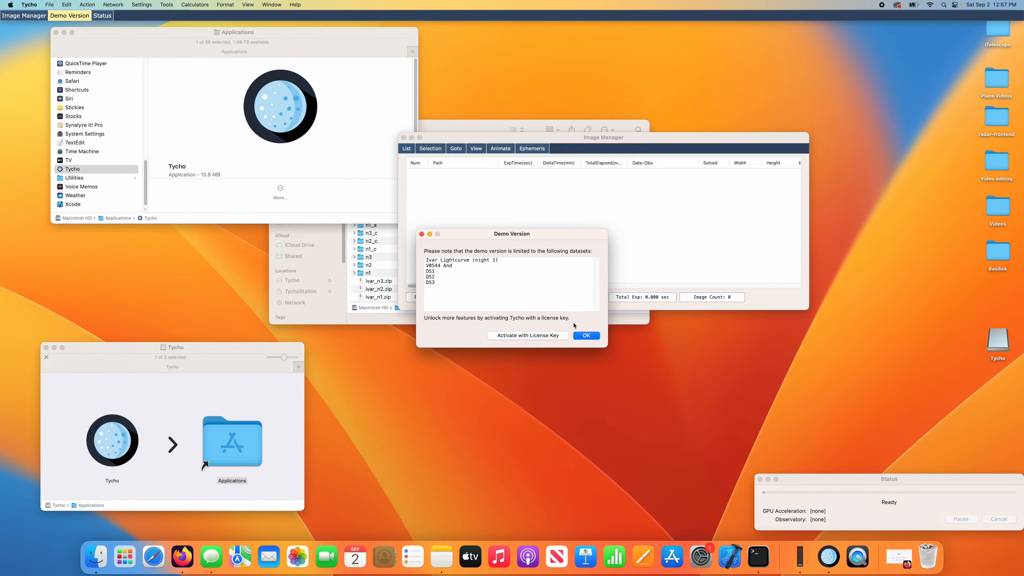
click(586, 336)
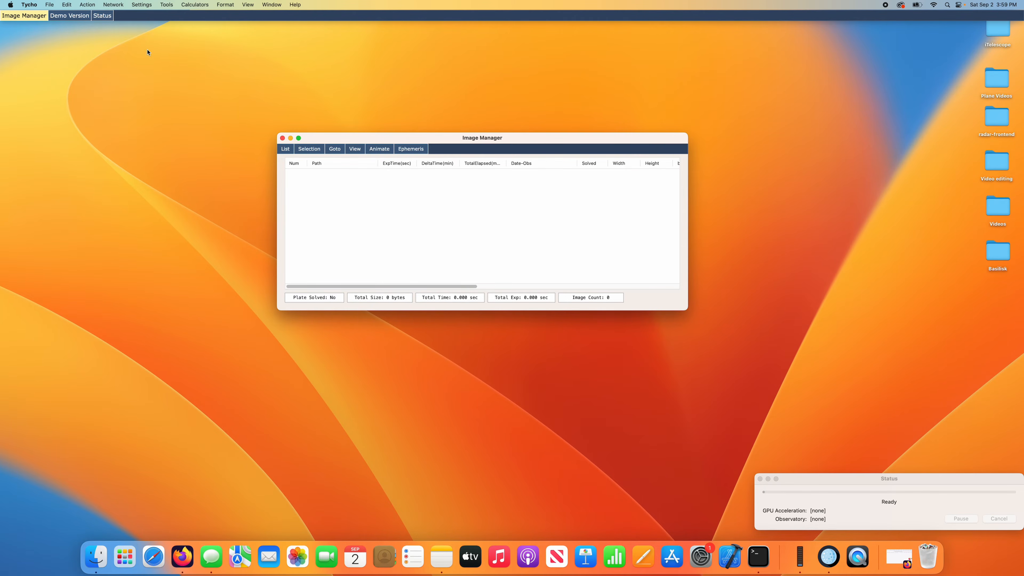
Set Tycho's GPU acceleration to Metal and save the setting
click(141, 5)
click(183, 22)
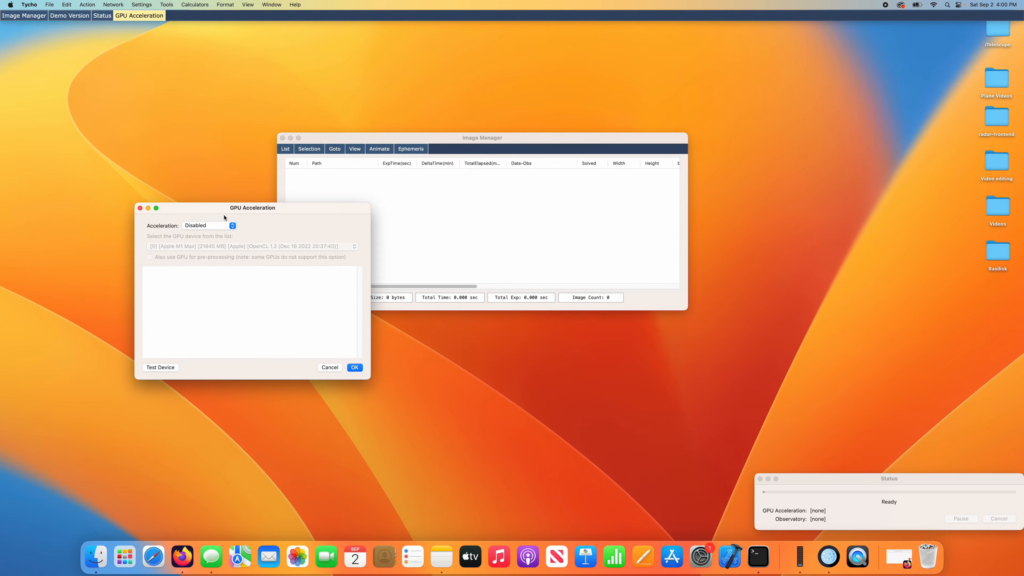
click(222, 225)
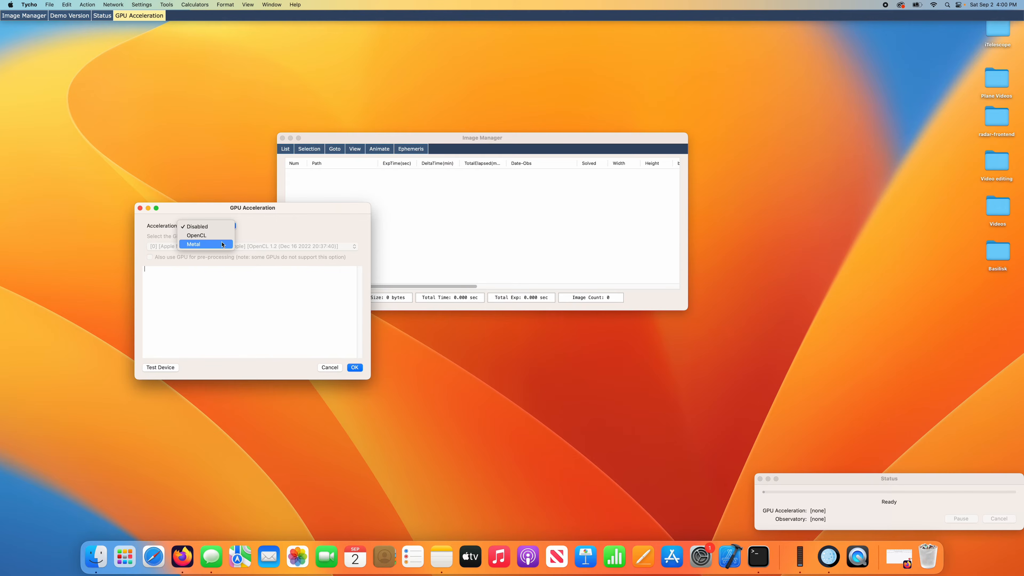
click(222, 245)
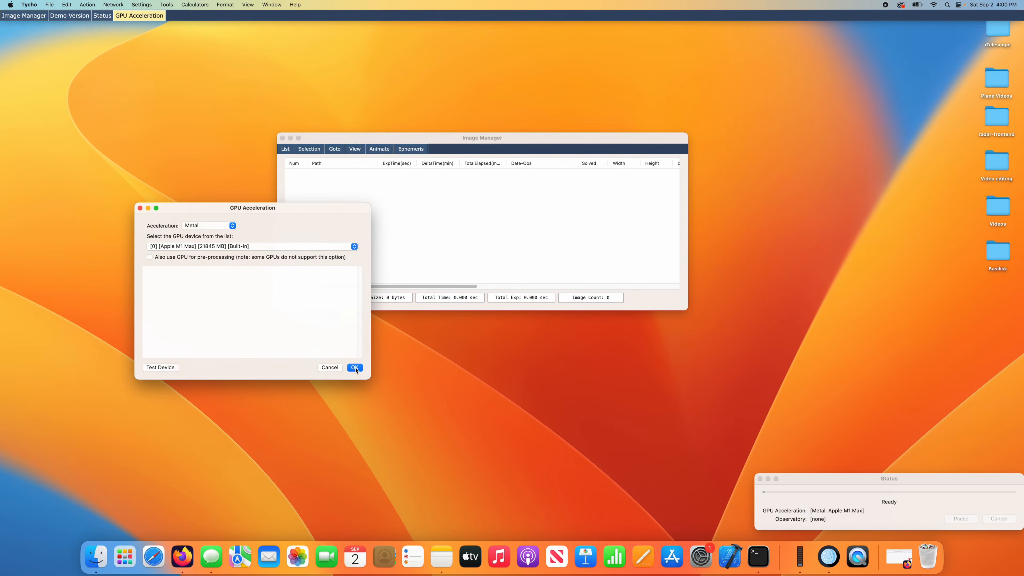
click(354, 367)
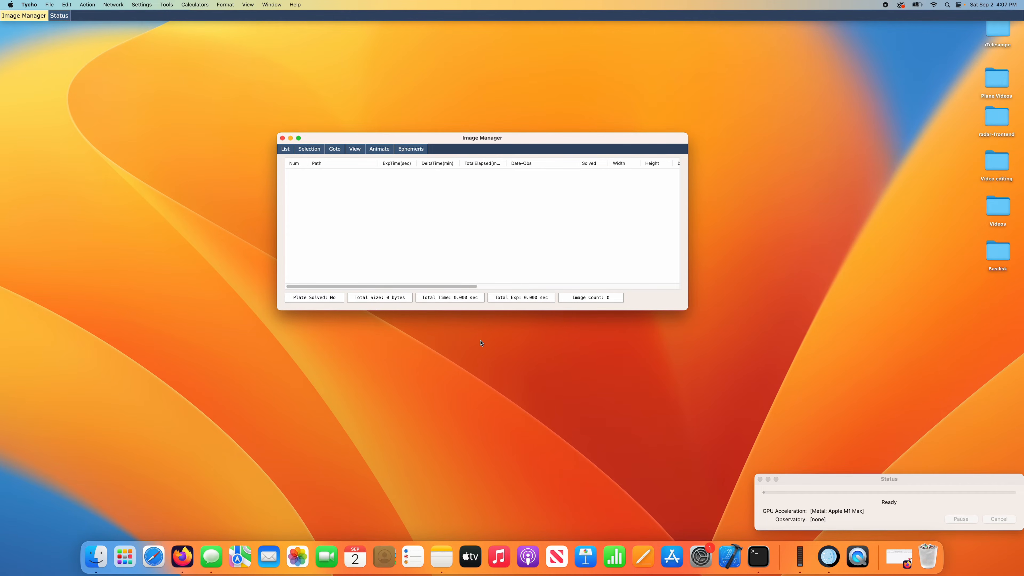
Download the asteroid and comet elements for the known object database and verify the database
click(145, 3)
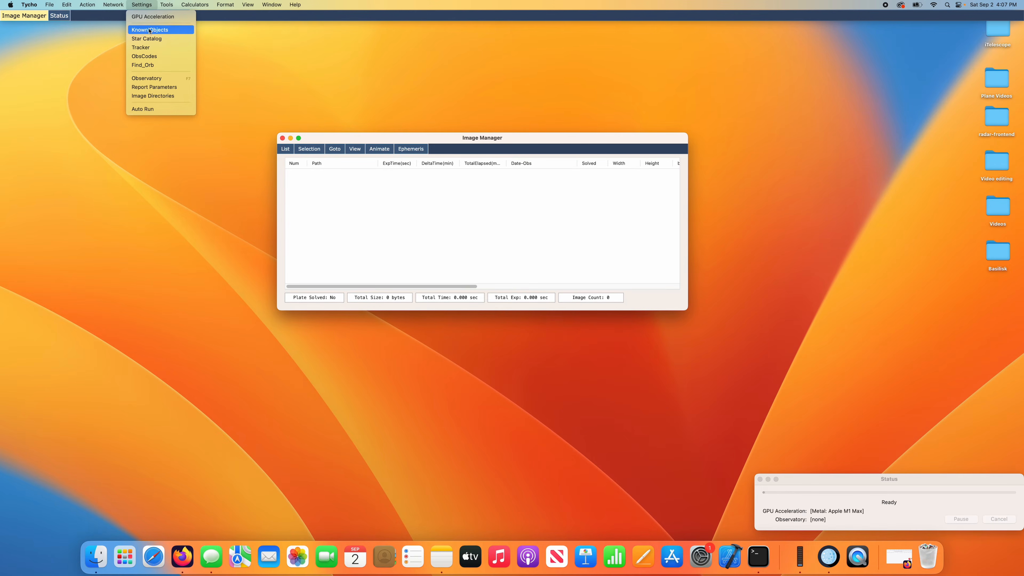
click(172, 34)
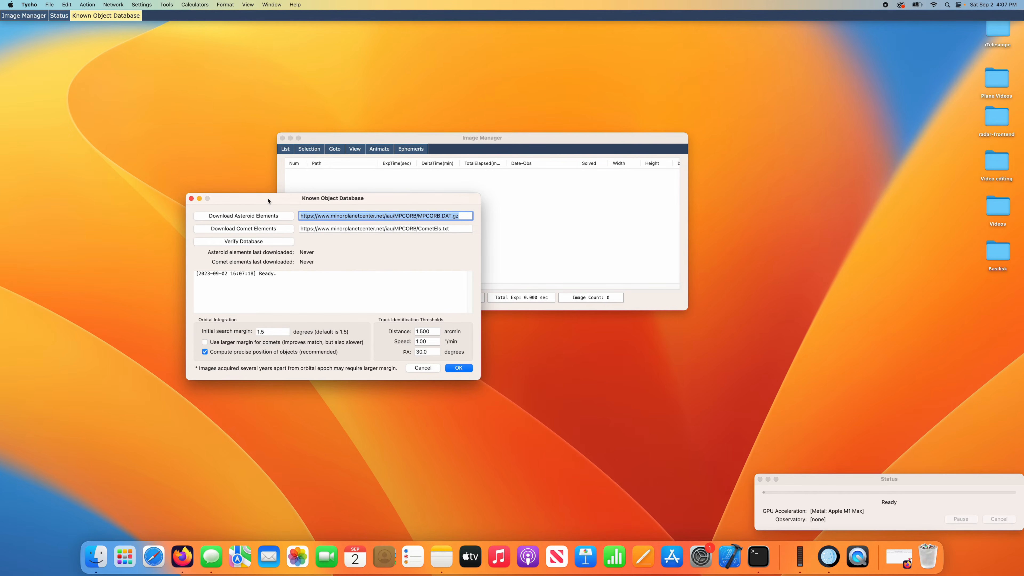
click(281, 218)
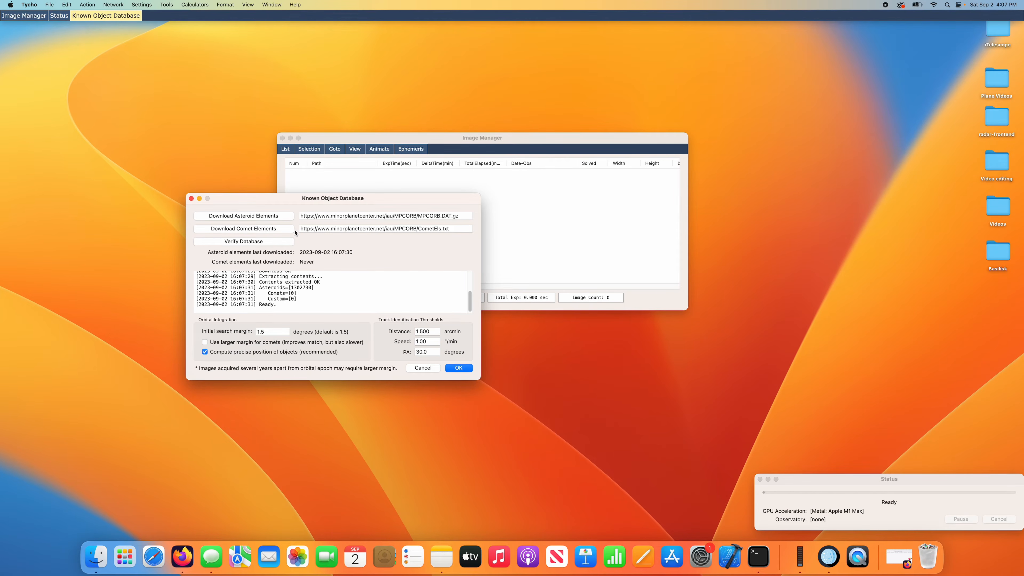
click(287, 232)
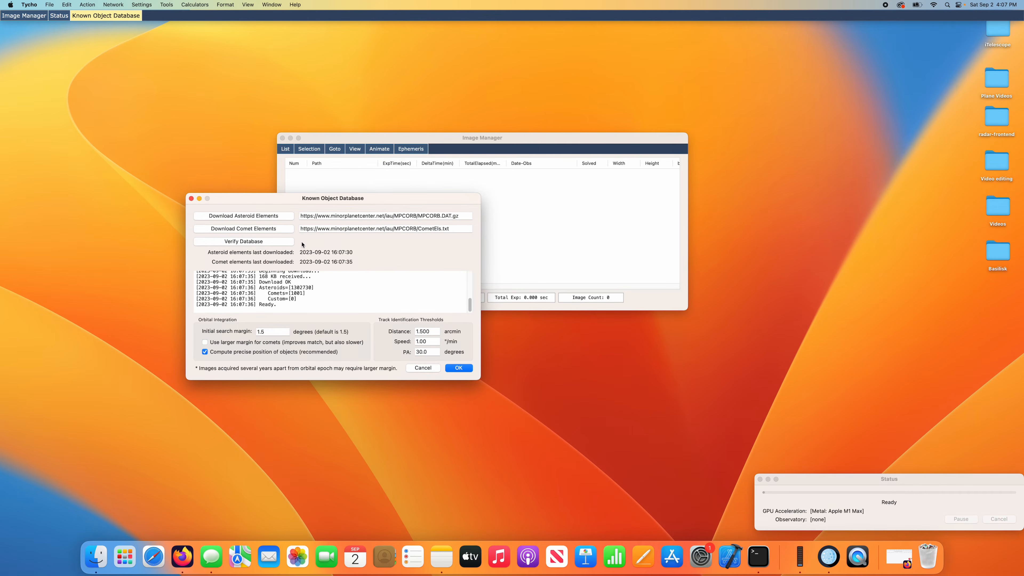
click(288, 242)
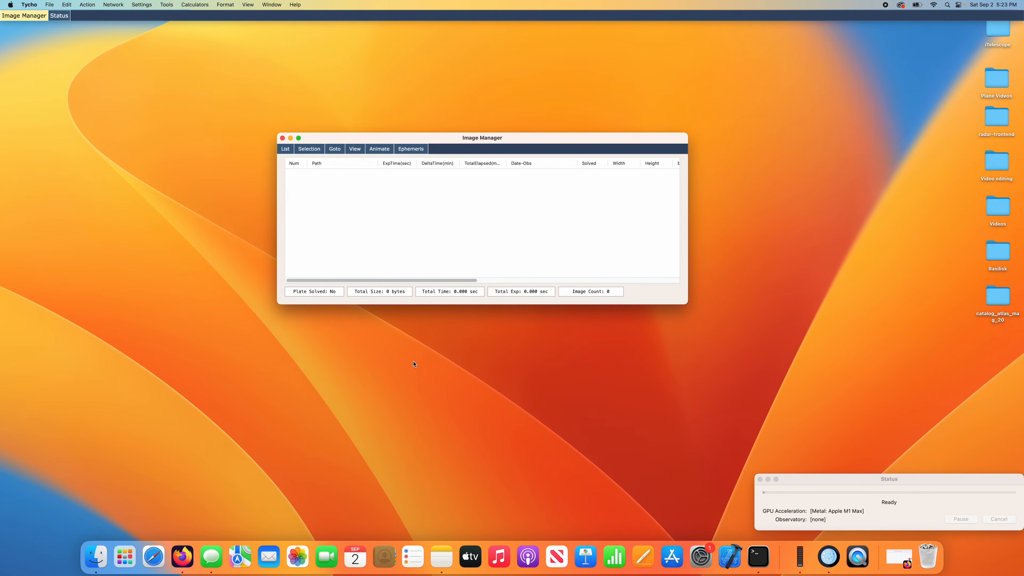
Enable automatic catalog loading in the star catalog settings
click(141, 5)
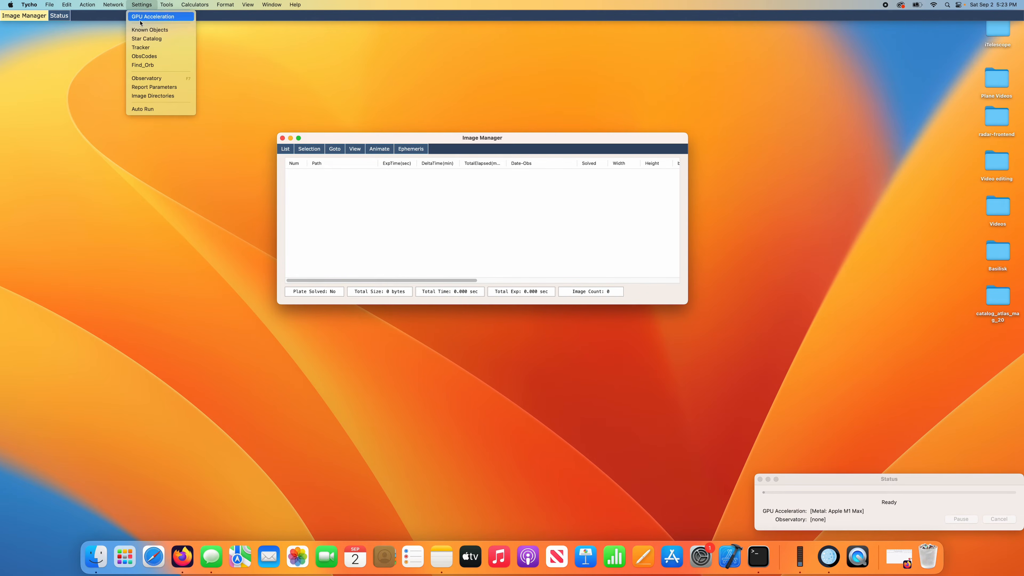
click(175, 39)
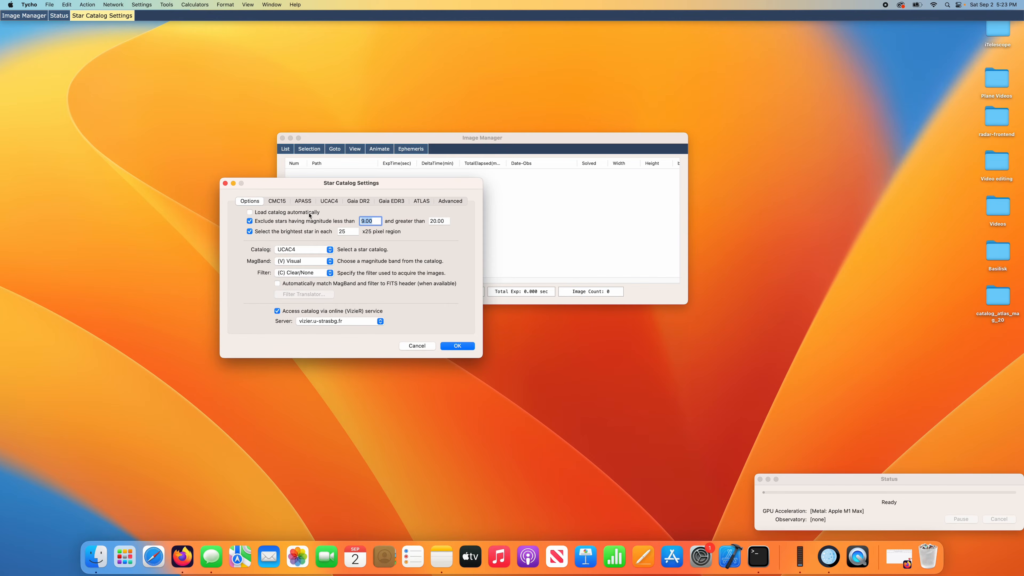
click(292, 214)
click(287, 250)
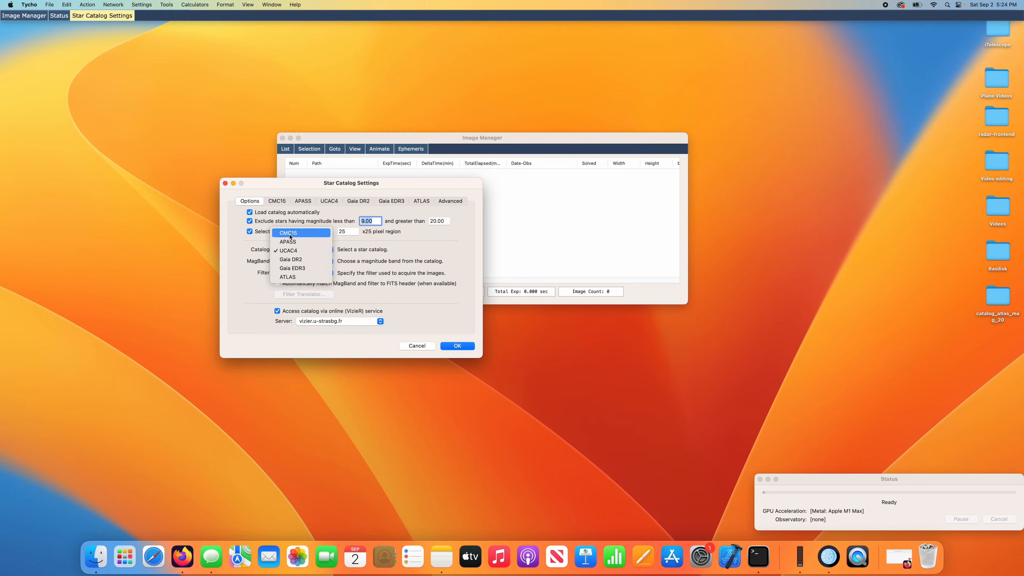
click(245, 258)
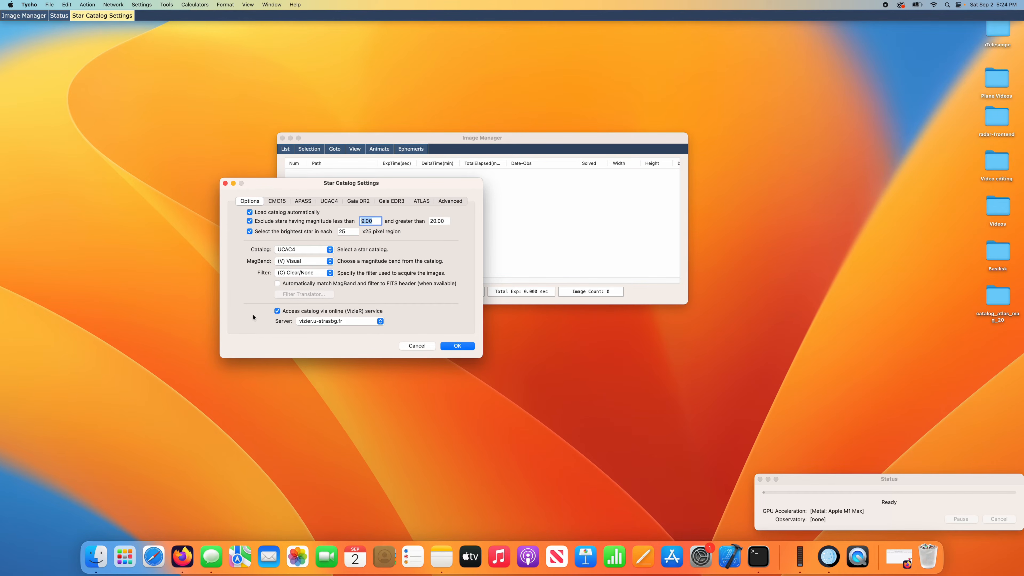
Set the ATLAS catalog's local copy path to the catalog_atlas_mag_20 folder on the Desktop
click(423, 202)
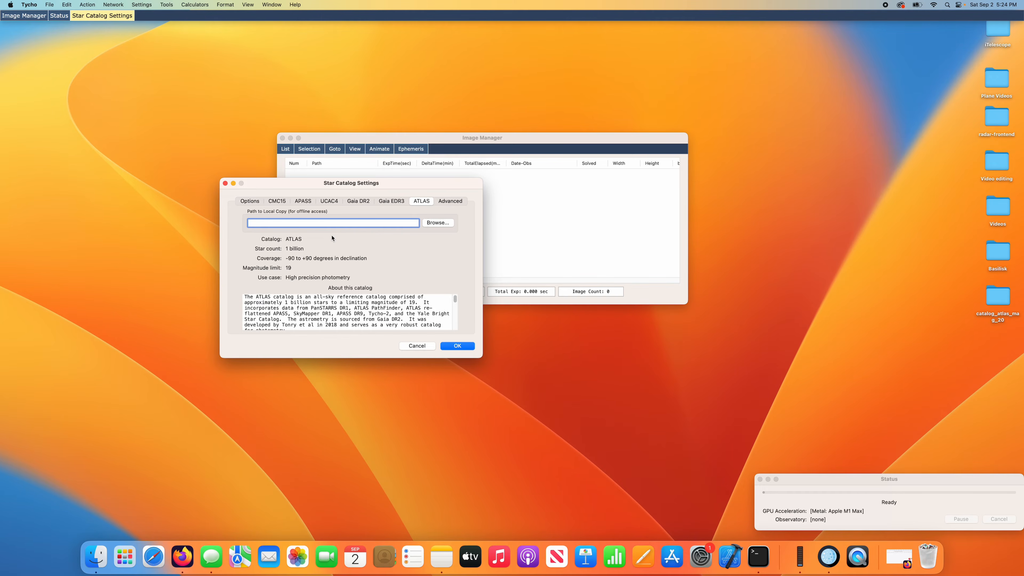
click(433, 224)
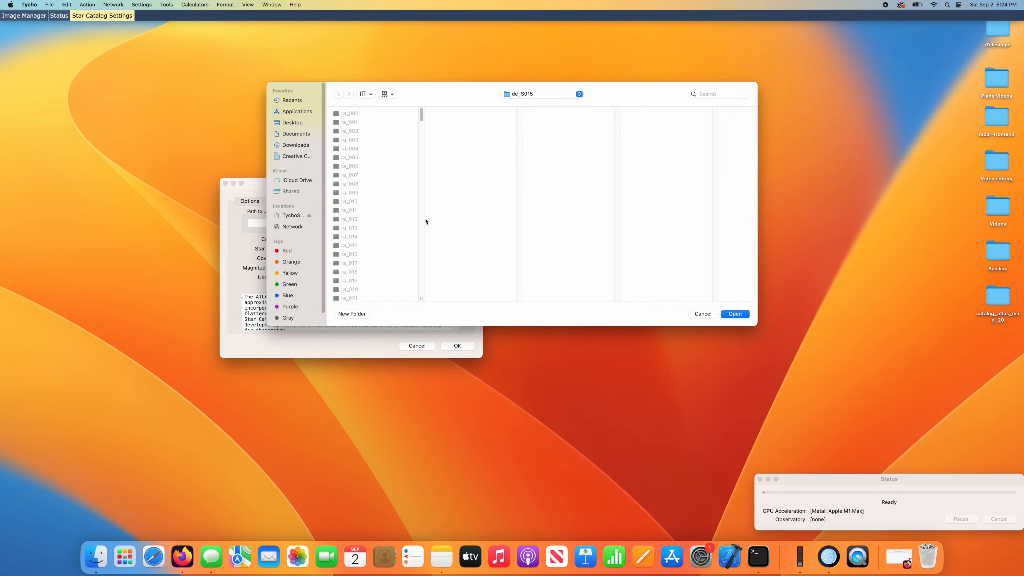
click(537, 96)
click(529, 115)
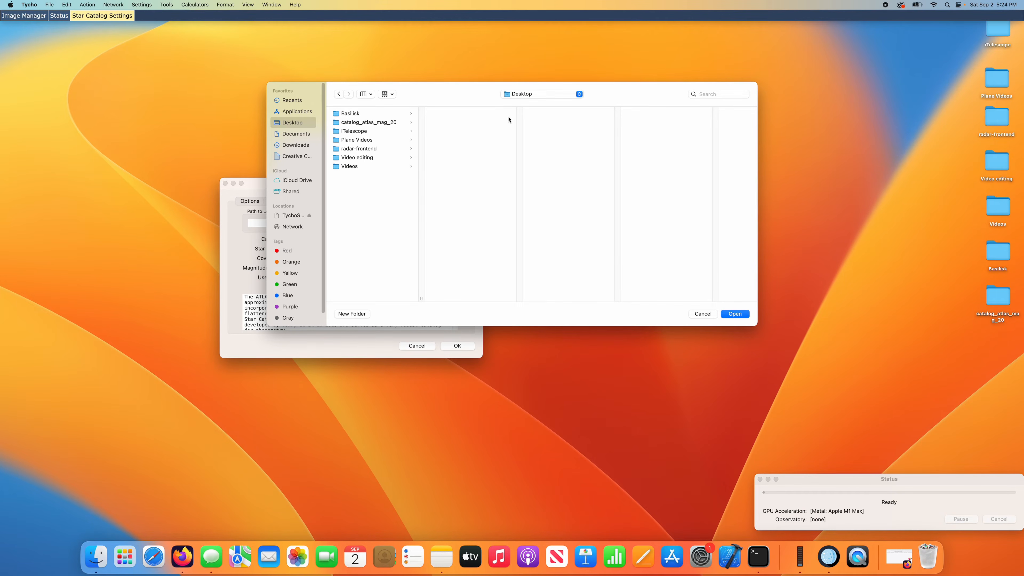
click(345, 125)
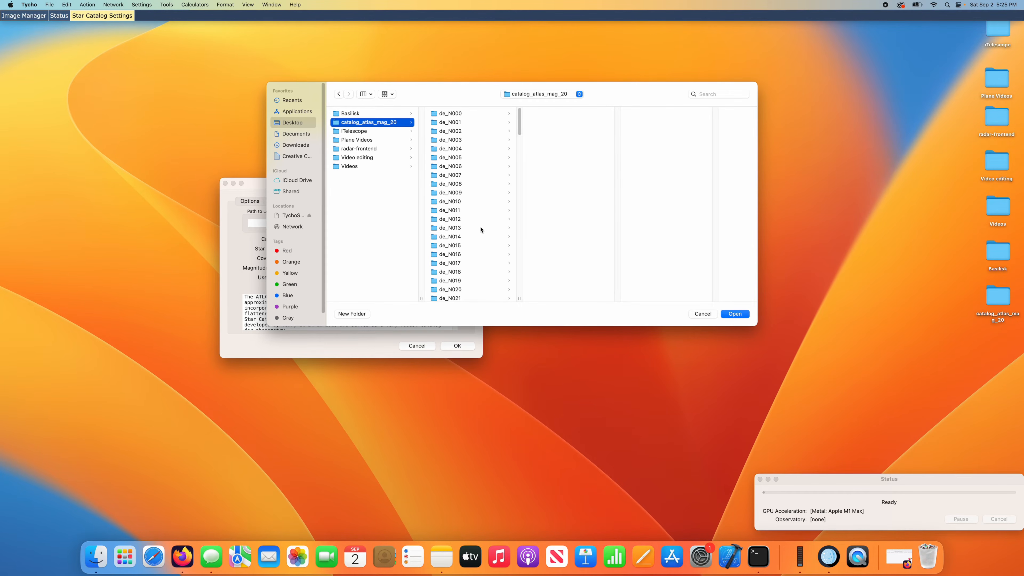
click(735, 314)
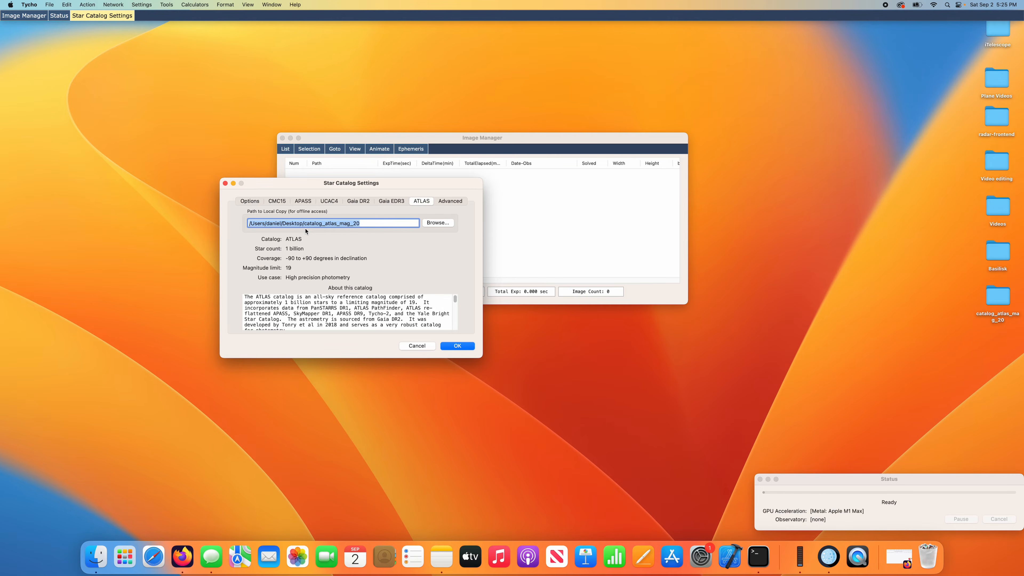
Choose ATLAS as the star catalog in the catalog options
click(250, 201)
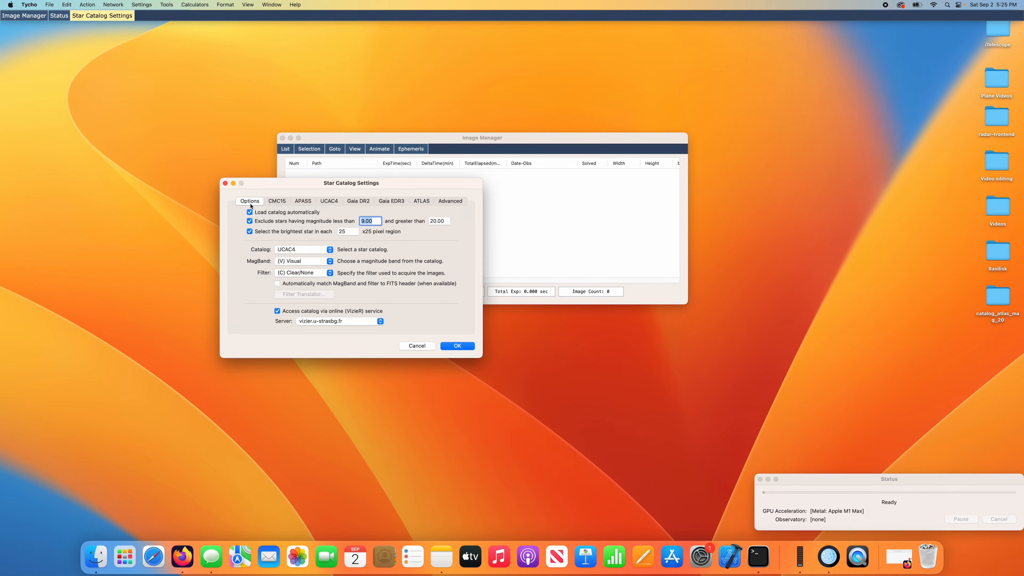
click(283, 250)
click(282, 277)
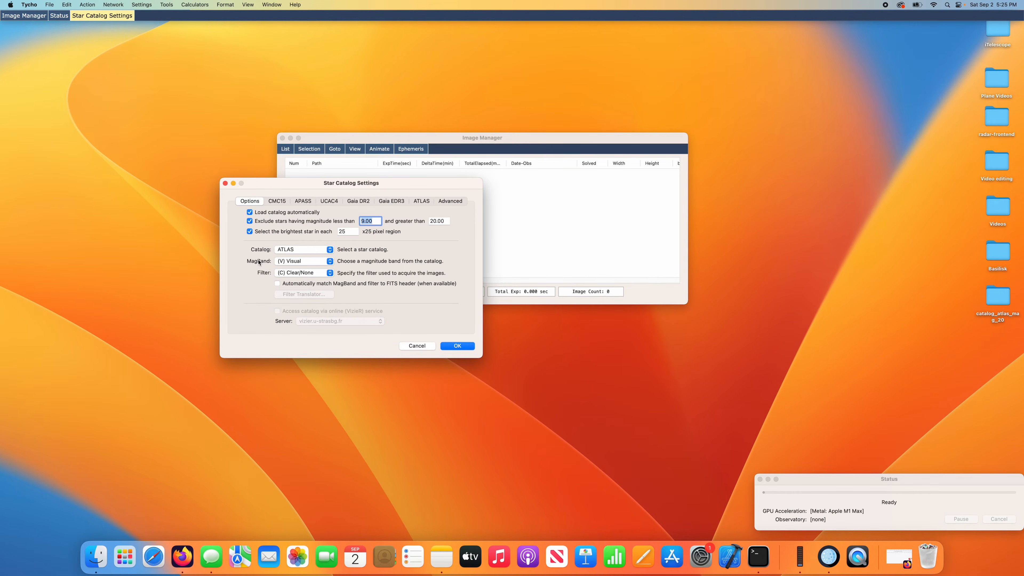
Check the catalog descriptions for the recommended native magnitude, set the magnitude band to (r) Sloan r and save the star catalog settings
click(307, 202)
click(329, 201)
click(354, 202)
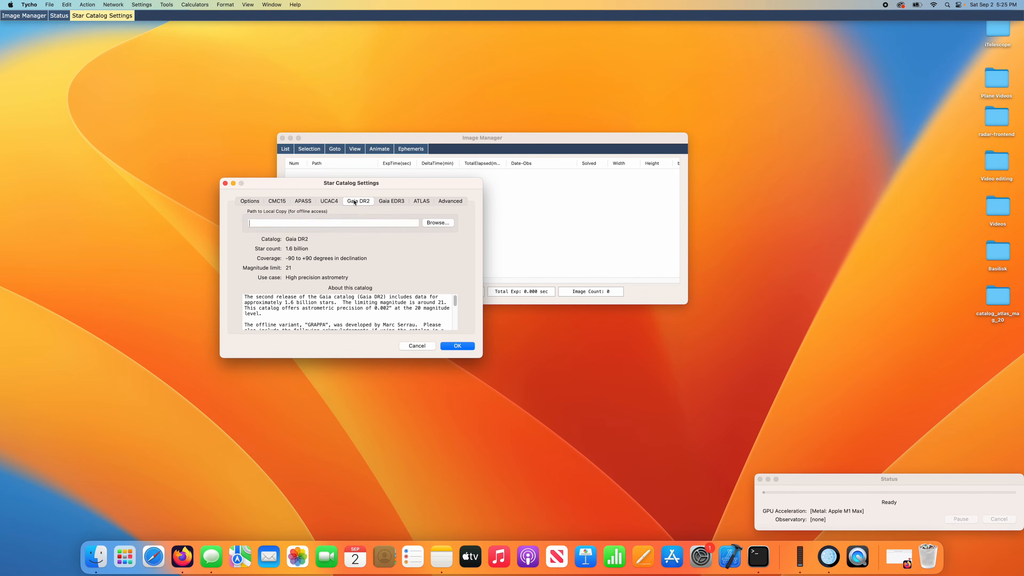
click(334, 202)
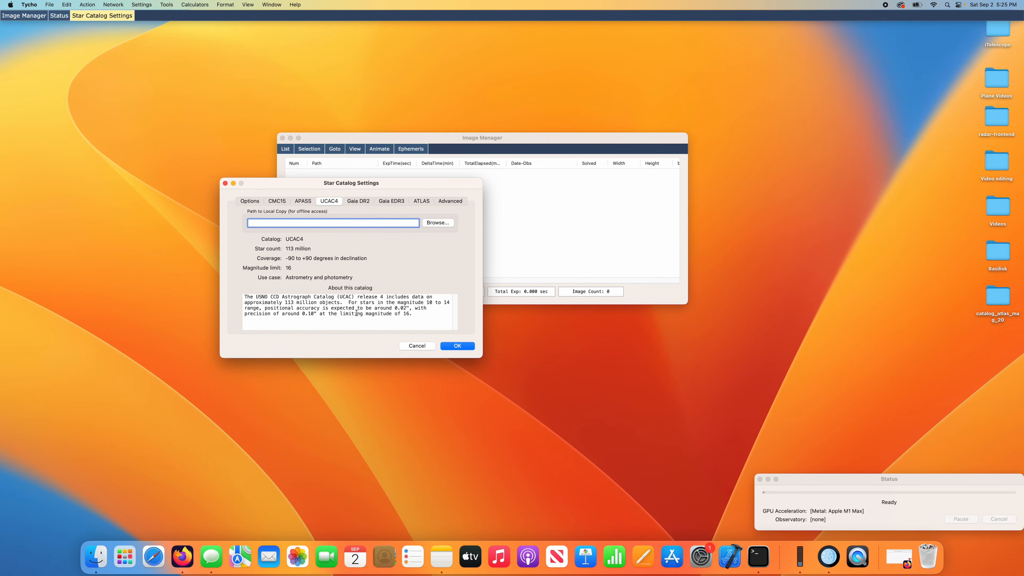
click(423, 201)
drag(455, 299, 456, 307)
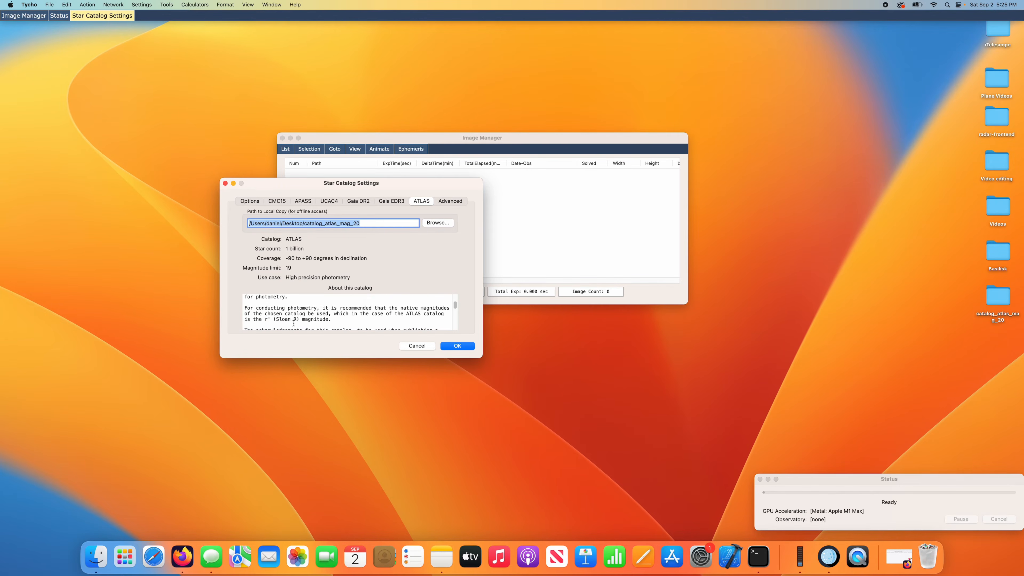
click(252, 202)
click(286, 262)
click(299, 299)
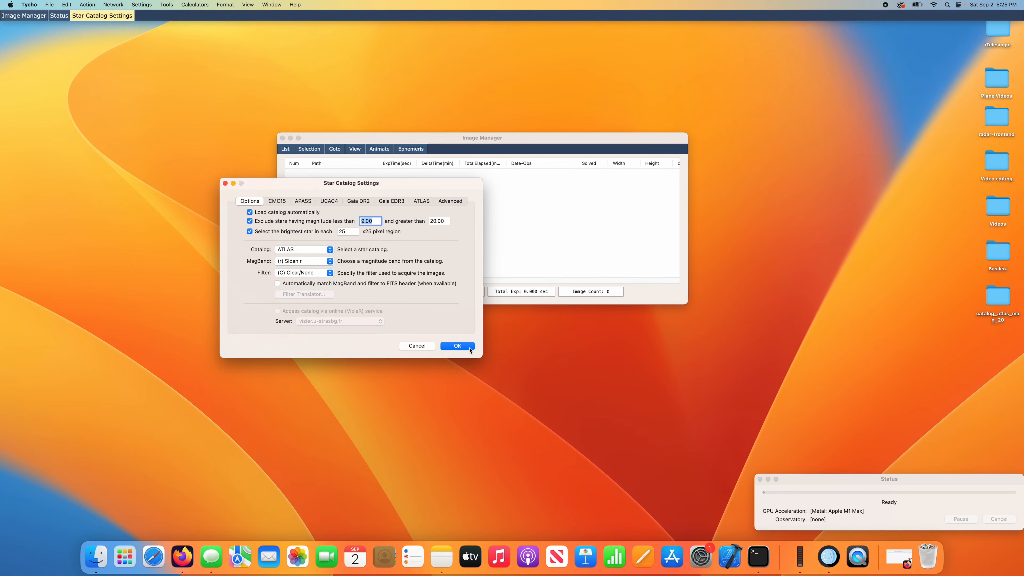
click(457, 346)
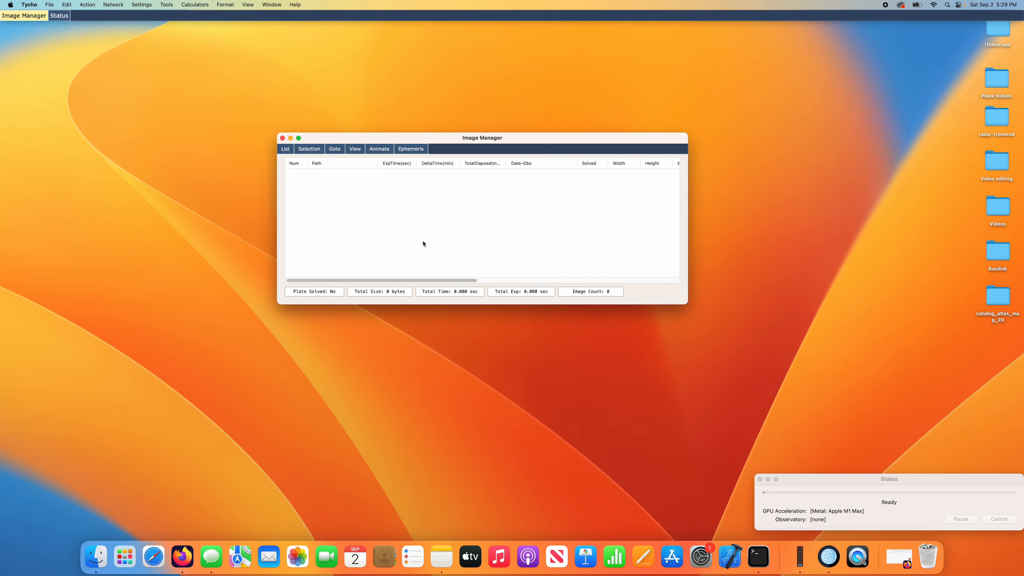
Configure the tracker to automatically compute track confidence and match with known objects on completion, and save the settings
click(139, 3)
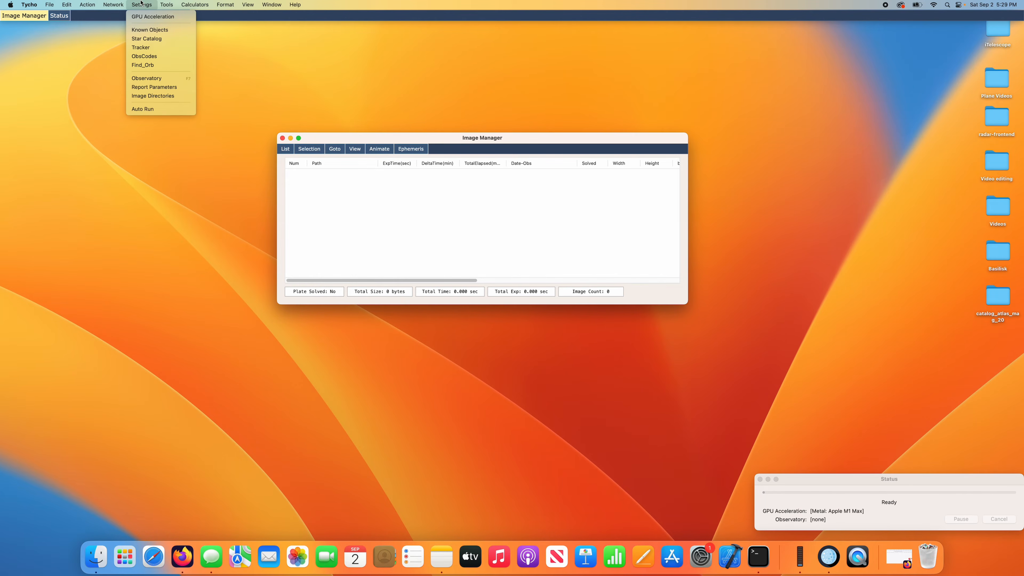
click(155, 48)
drag(233, 153, 224, 152)
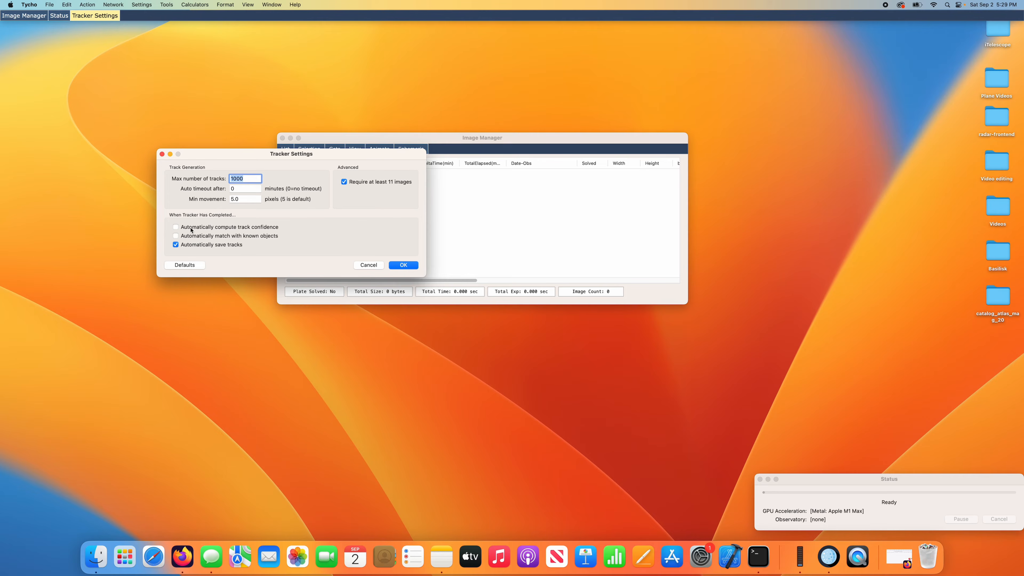
click(206, 230)
click(226, 240)
click(395, 266)
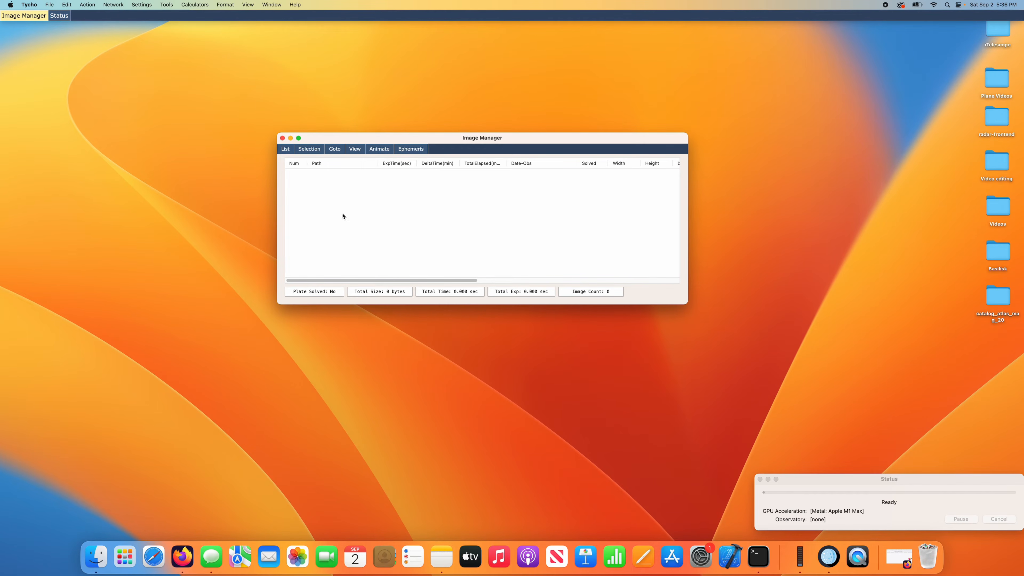
Download the list of observatory codes from the Minor Planet Center URL in the ObsCodes settings
click(142, 4)
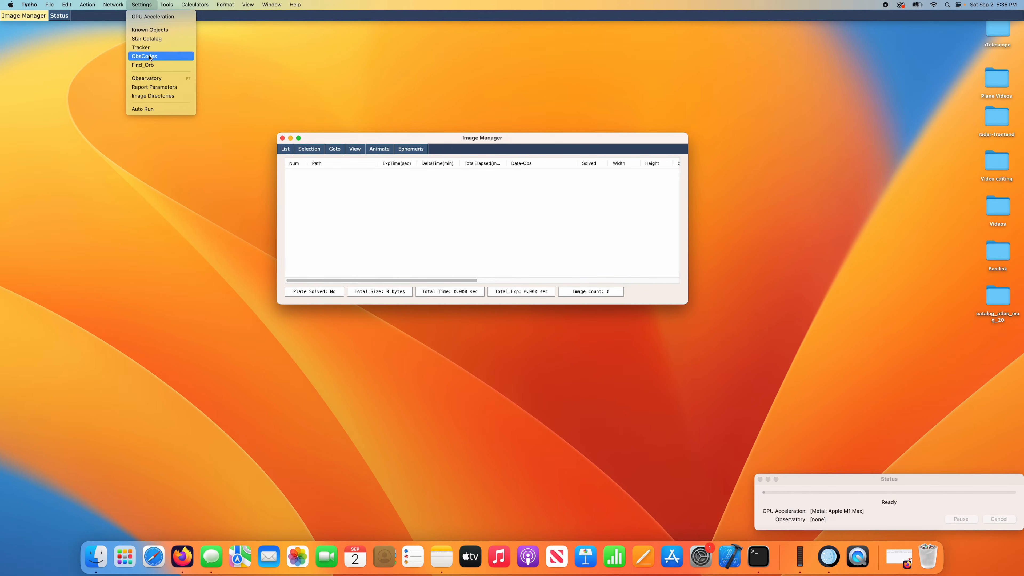
click(164, 56)
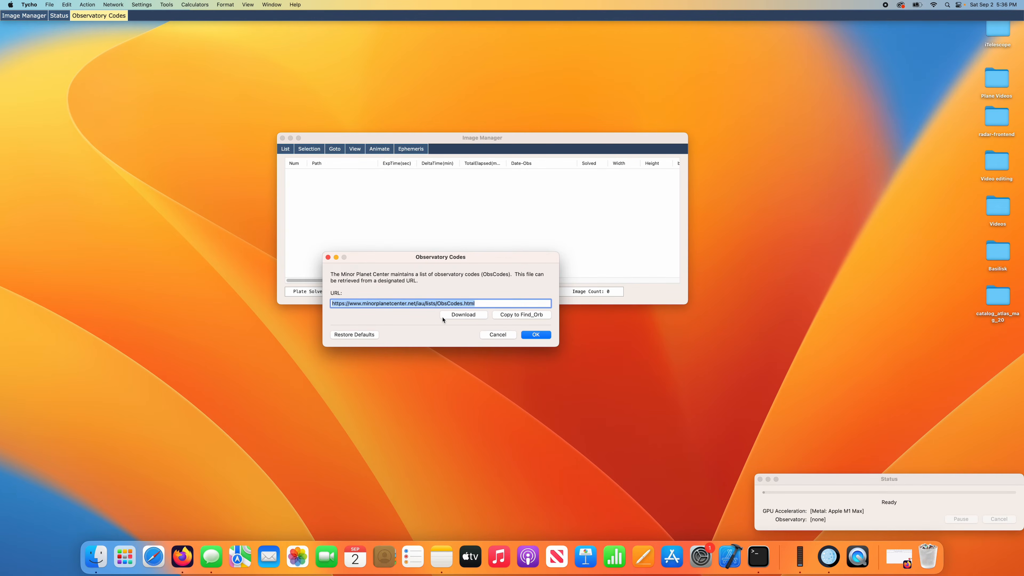
click(479, 318)
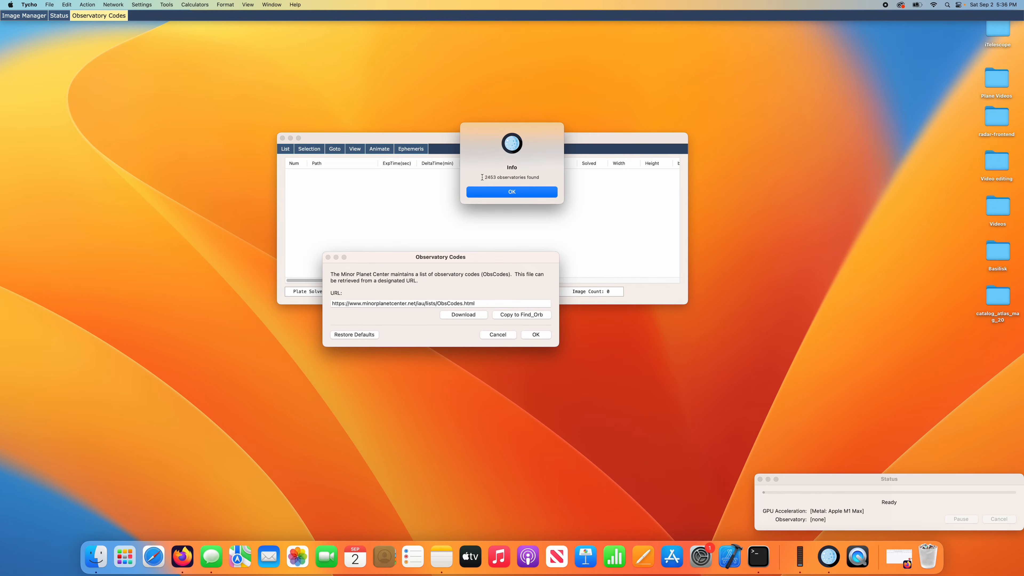
click(488, 191)
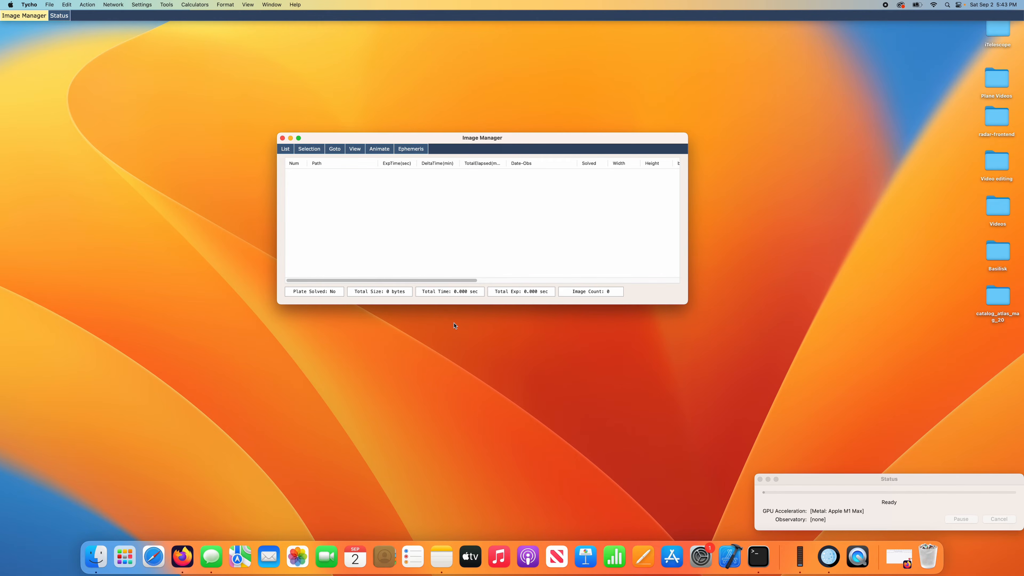
Open the Find_Orb settings
click(146, 4)
click(167, 66)
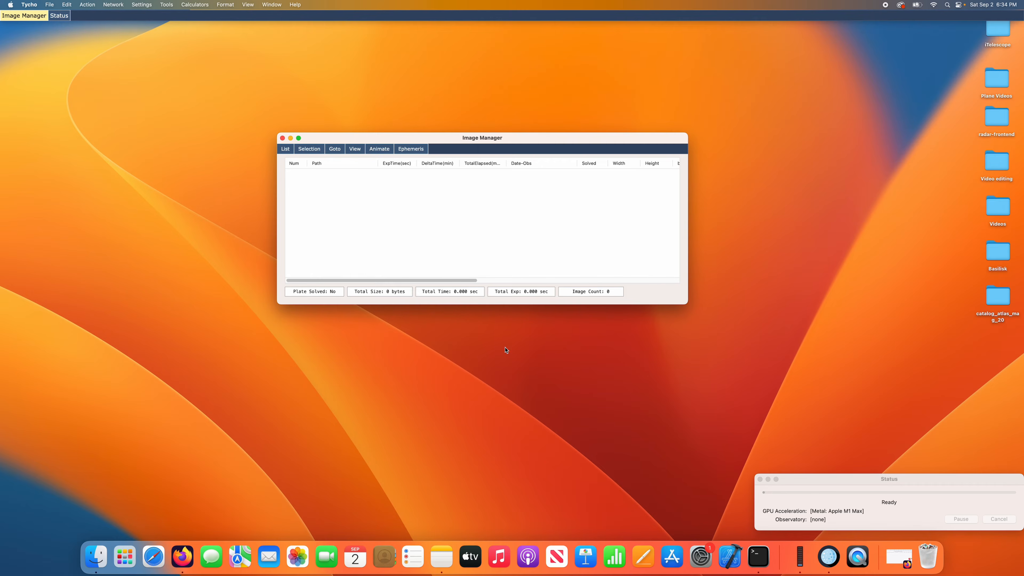
Start a new observatory labelled Siding Spring with existing MPC code Q62, and fill in its location from that code
click(146, 3)
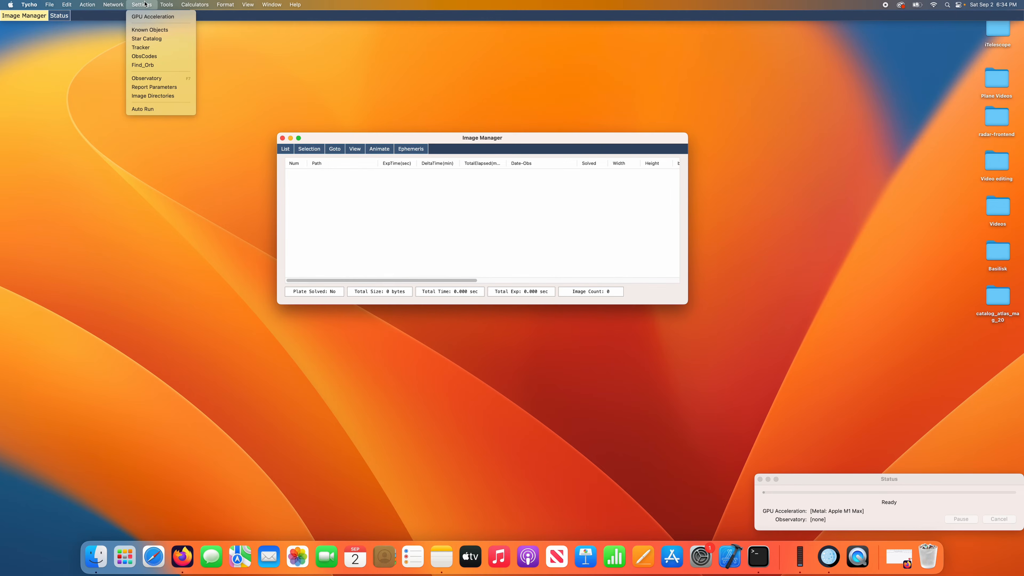
click(172, 81)
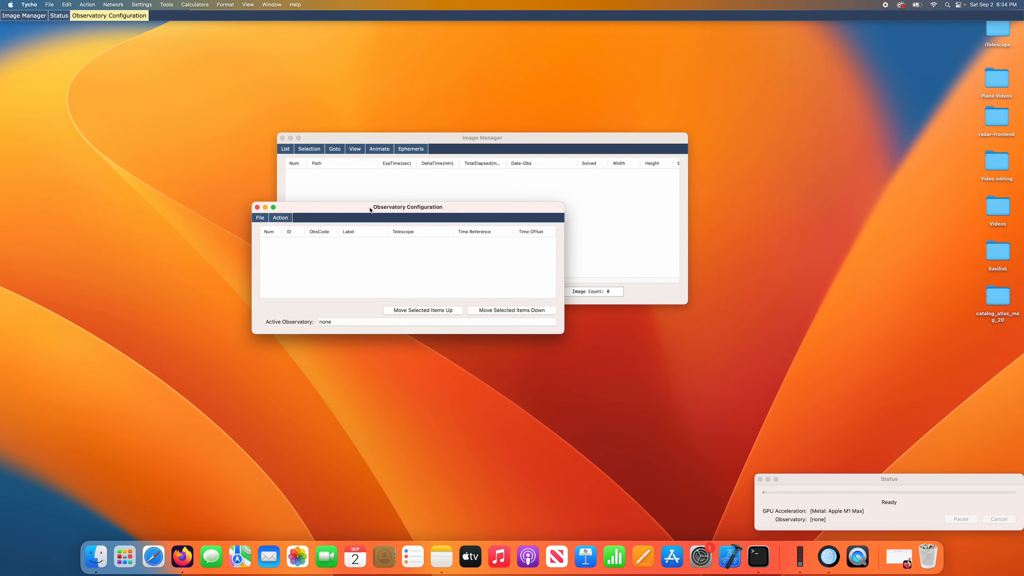
click(281, 218)
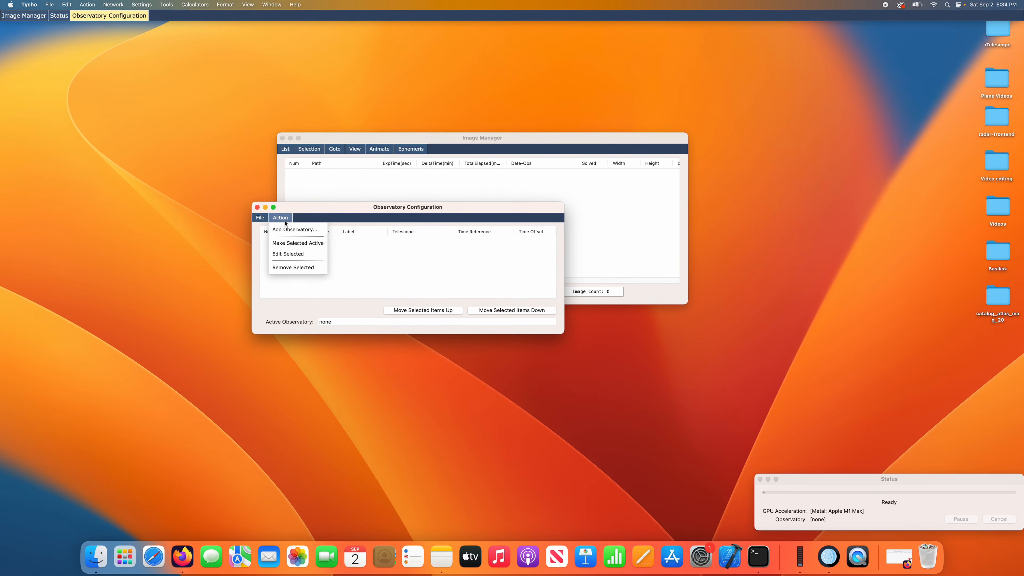
click(311, 232)
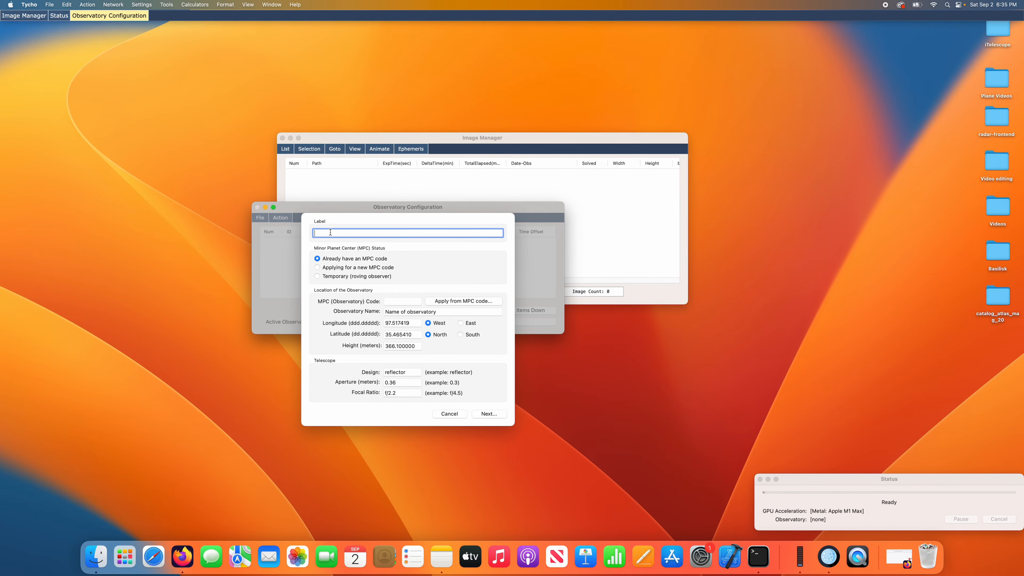
text(Siding Spring)
click(333, 278)
click(343, 268)
click(370, 259)
key(Tab)
text(Q62)
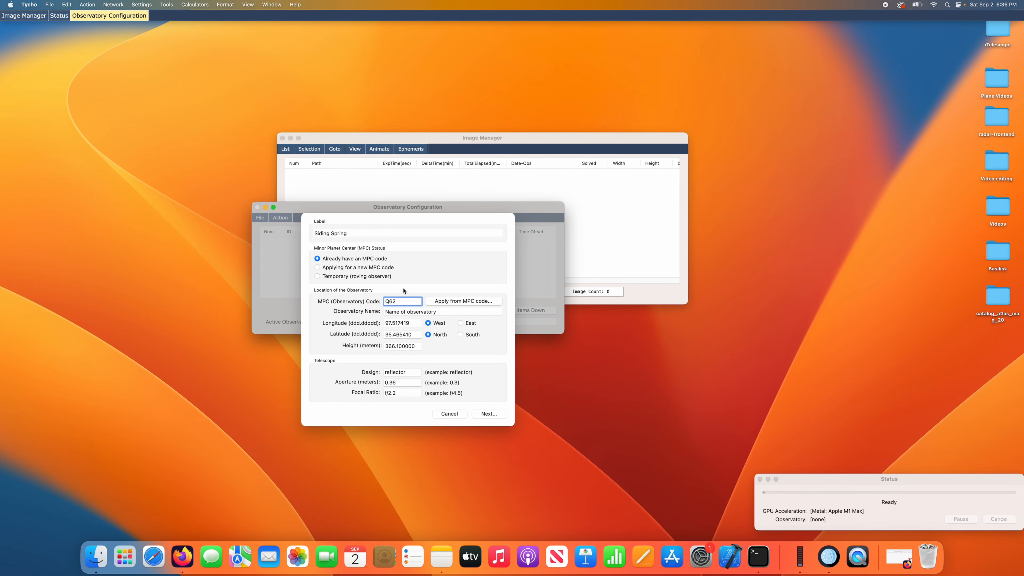
click(430, 303)
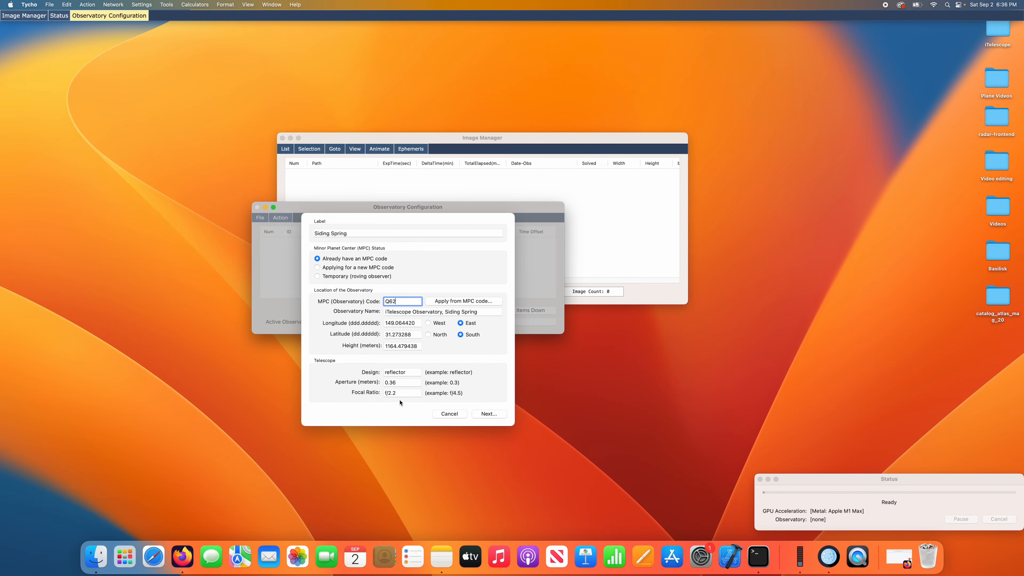
Finish the Siding Spring observatory with timestamps referring to the beginning of exposure, no DATE-OBS offset, a CCD camera and Normal precision
click(486, 415)
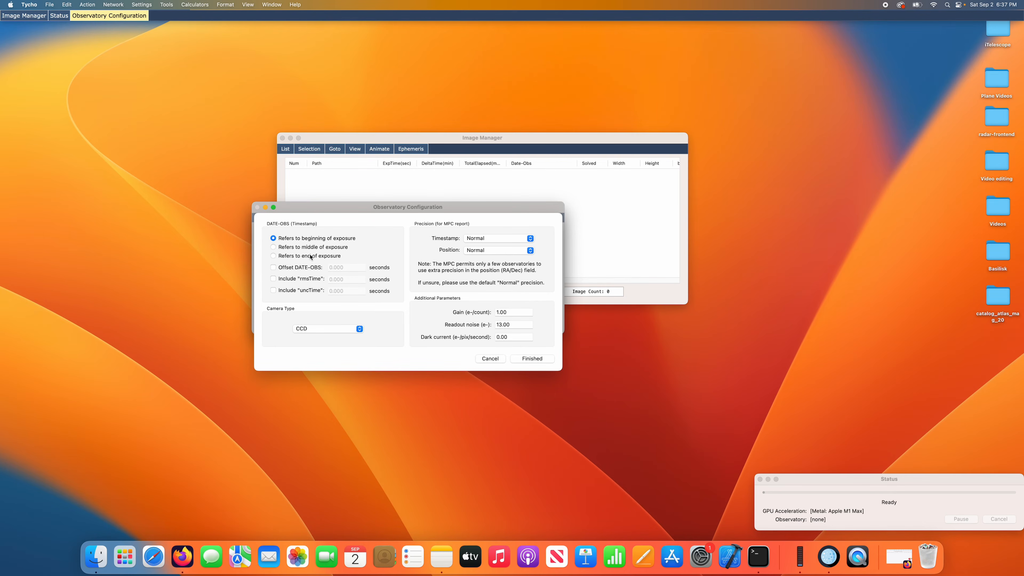
click(274, 268)
click(280, 270)
click(306, 329)
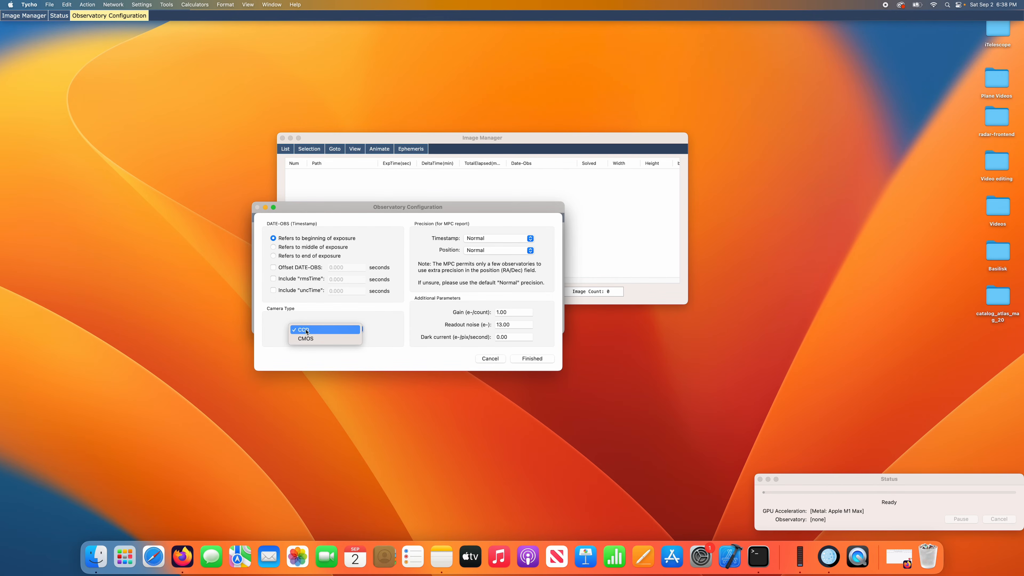
click(379, 337)
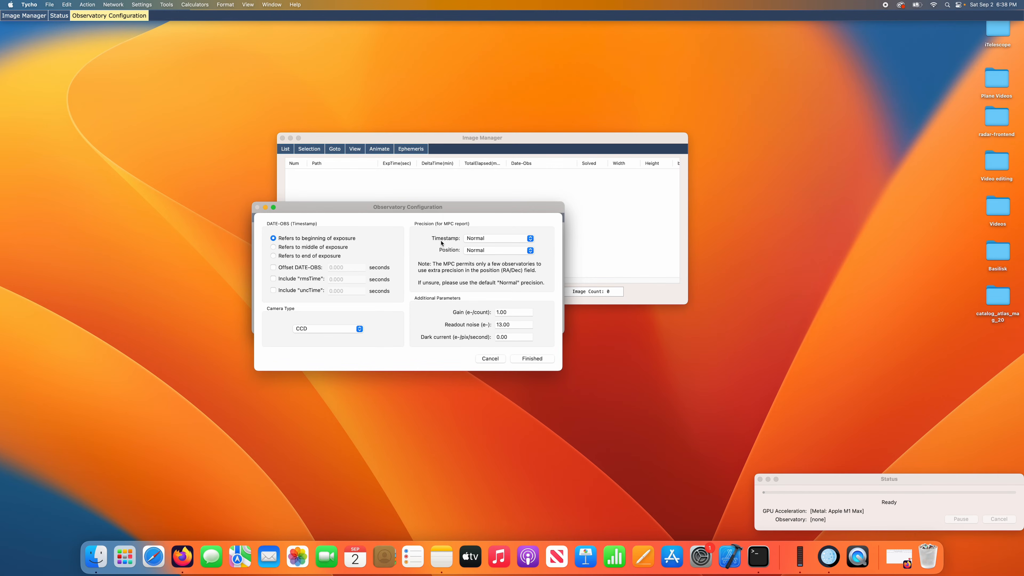
click(485, 238)
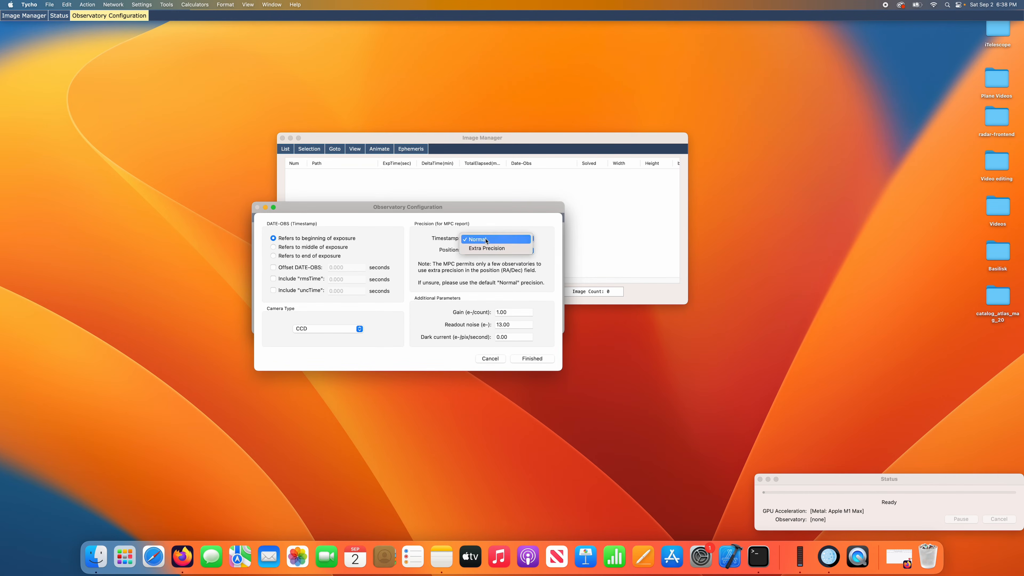
click(449, 249)
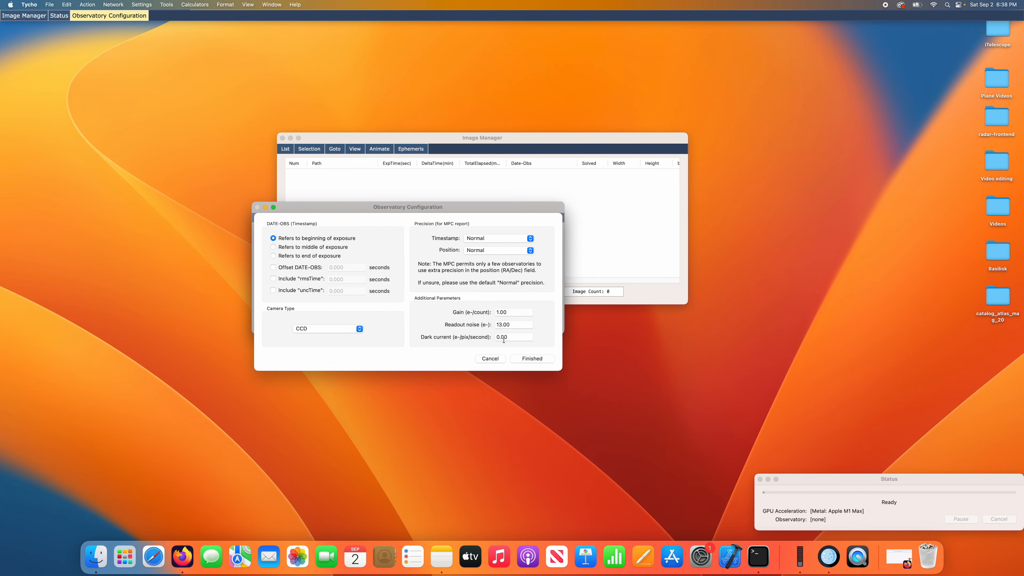
click(532, 359)
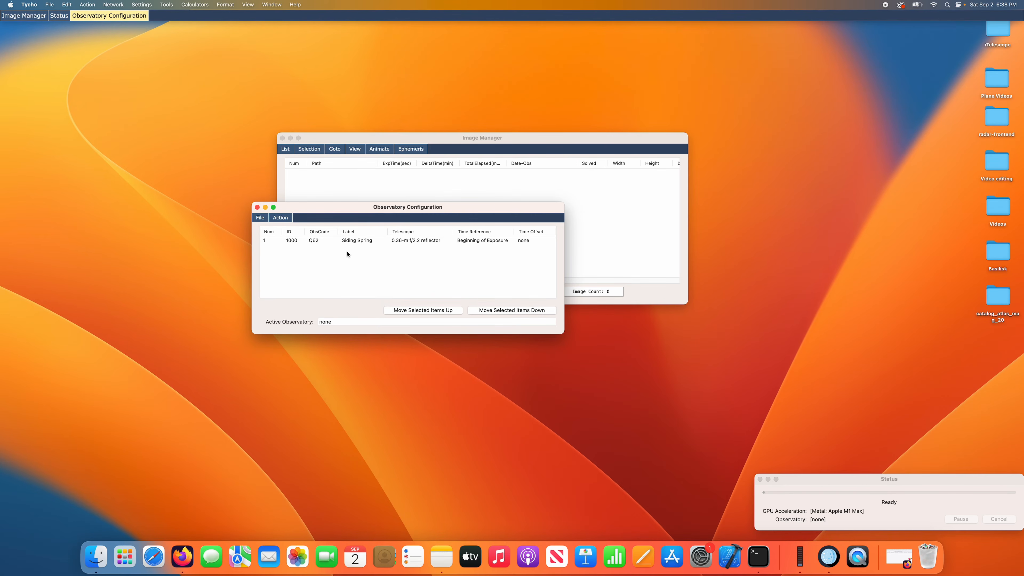
Make Siding Spring the active observatory and check it in the Status window
right_click(334, 242)
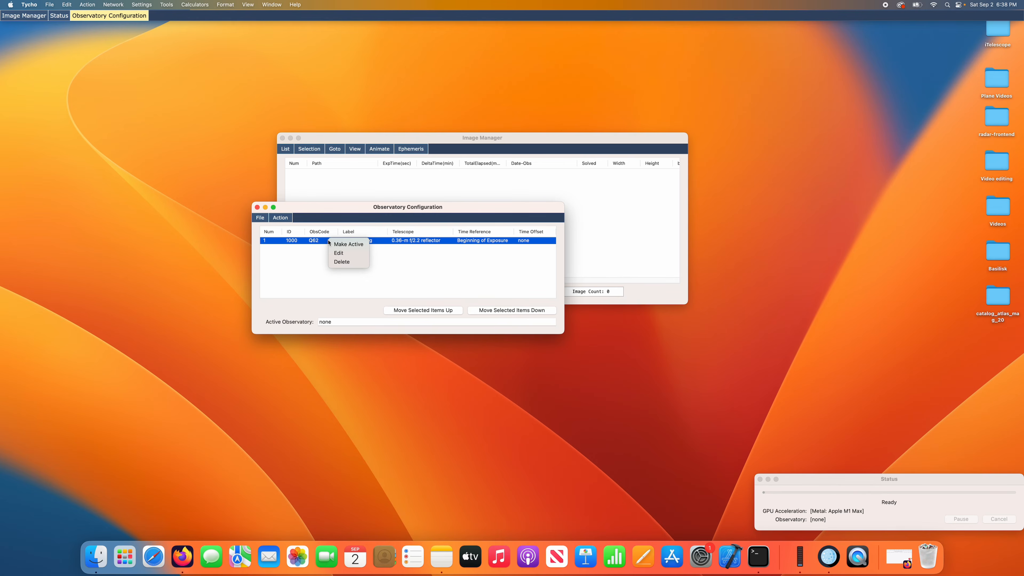
click(348, 244)
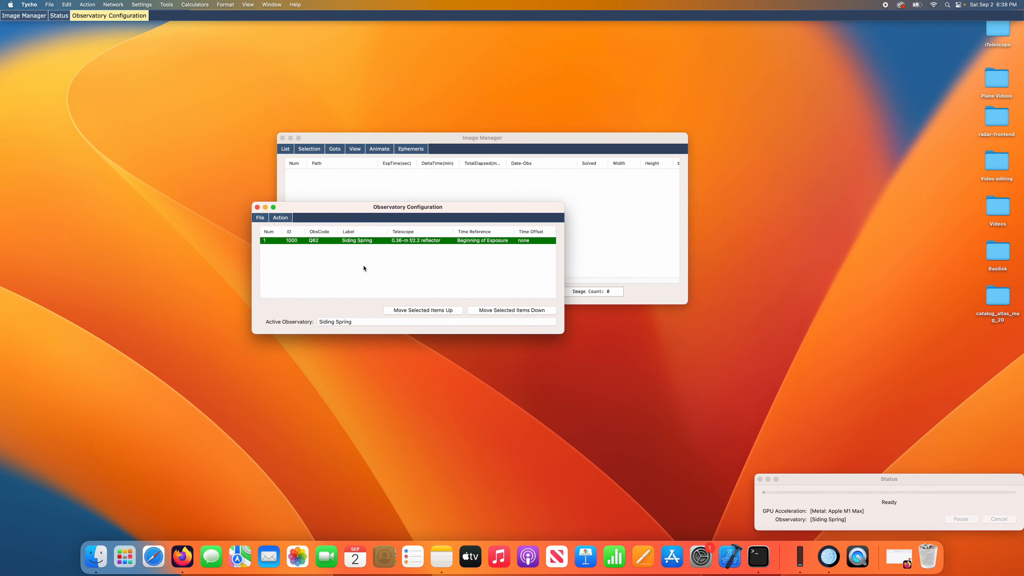
click(811, 480)
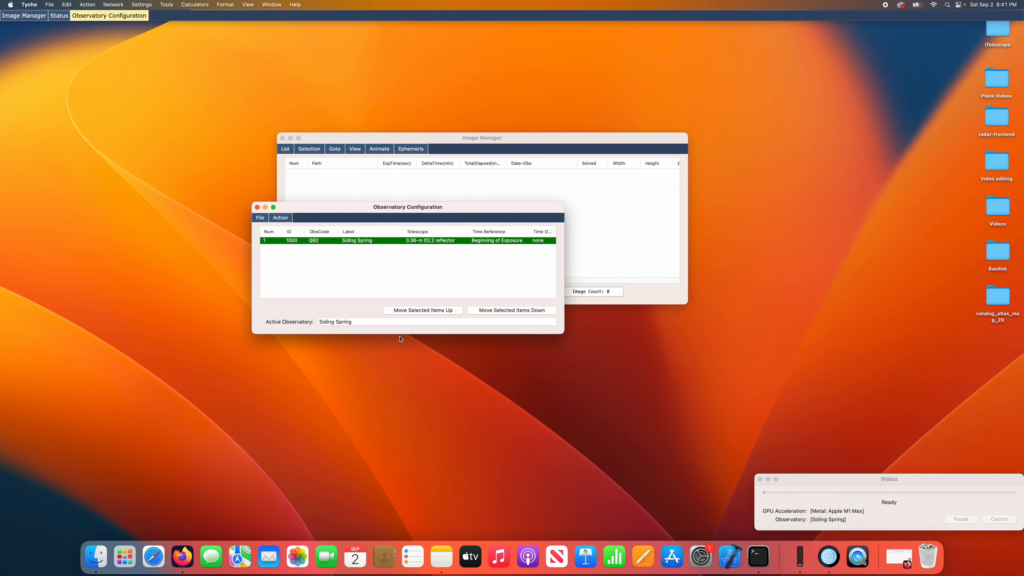
click(280, 217)
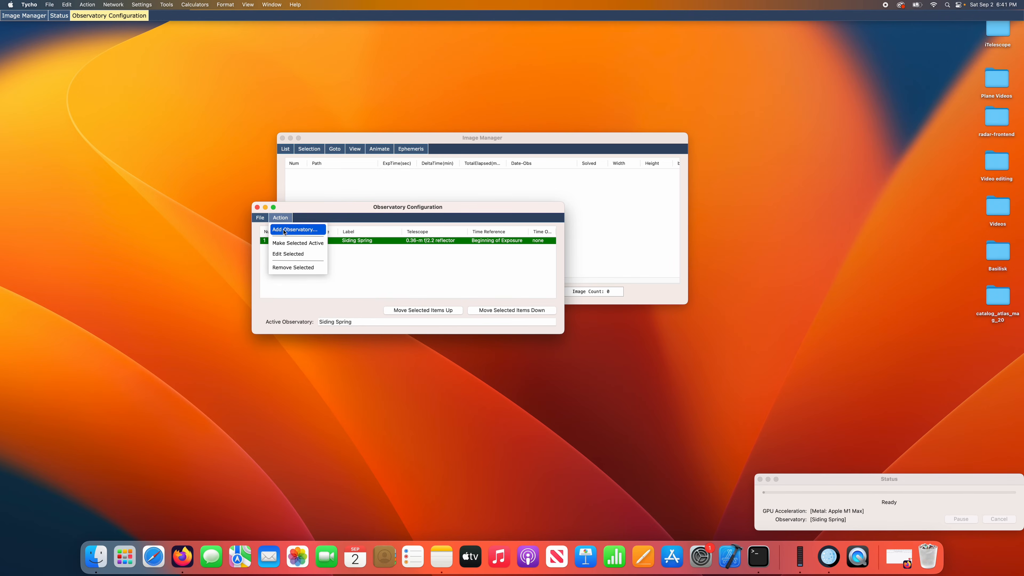
click(284, 230)
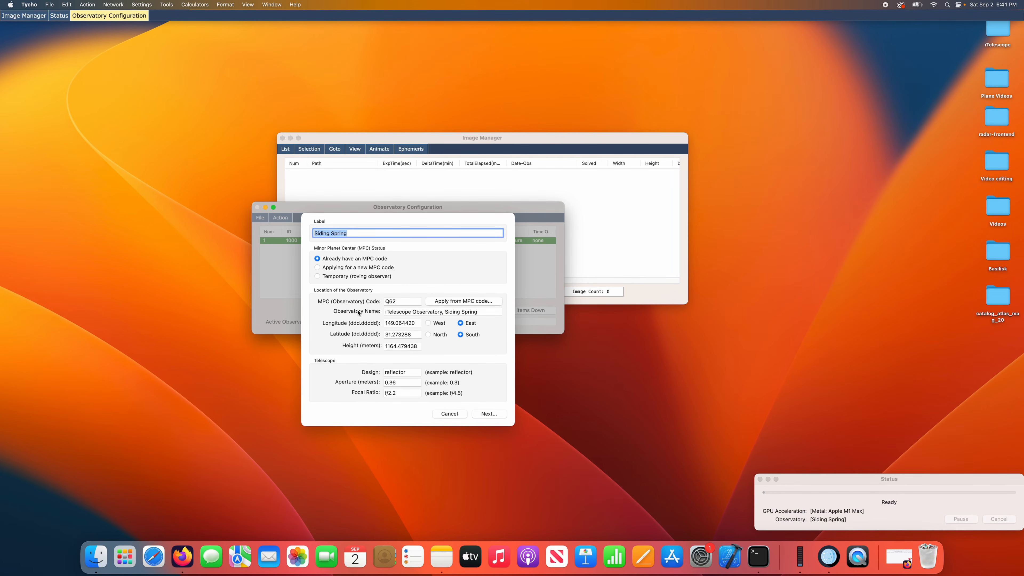
click(494, 416)
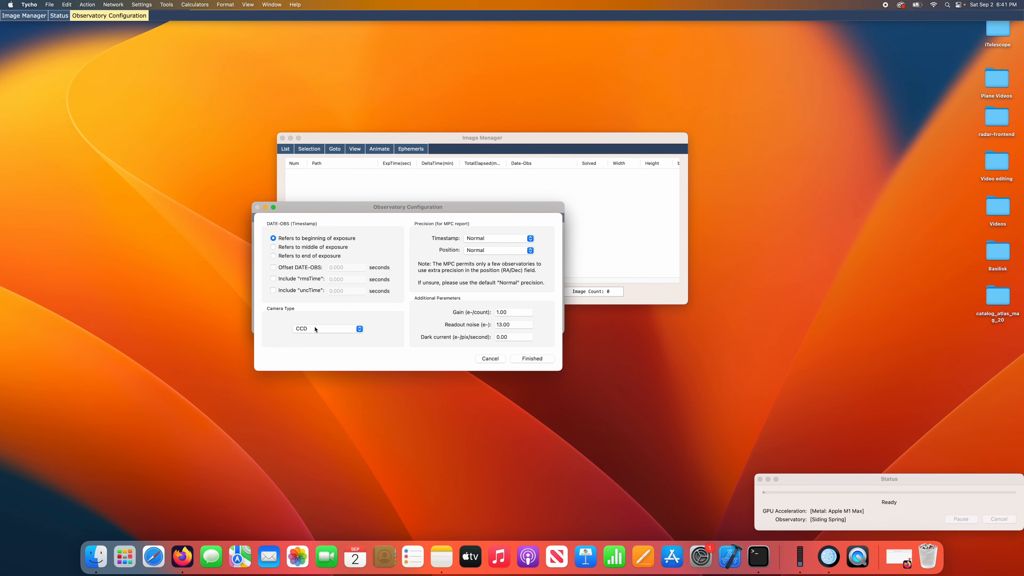
click(314, 329)
click(362, 327)
click(489, 359)
click(281, 218)
click(297, 228)
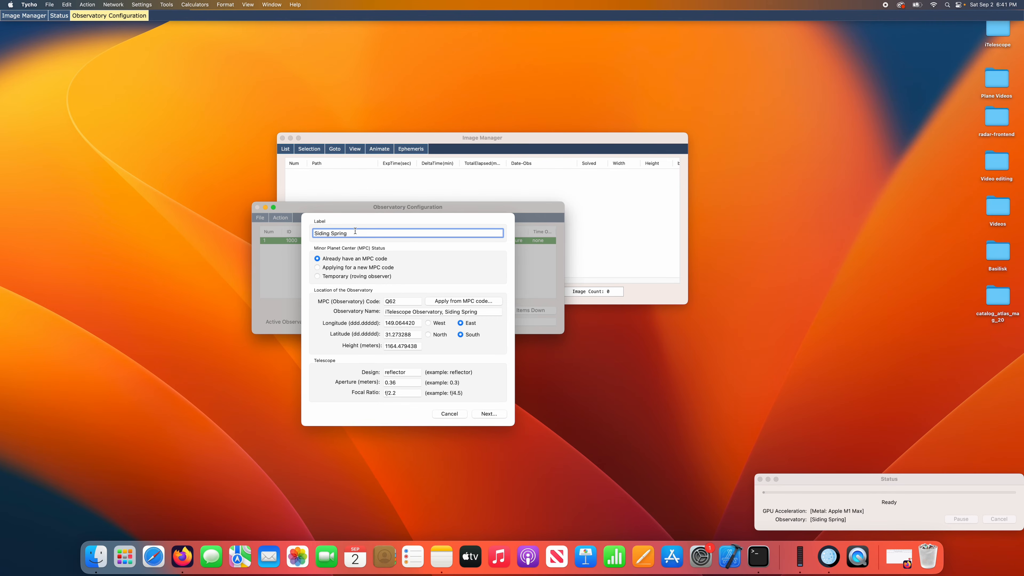
click(449, 413)
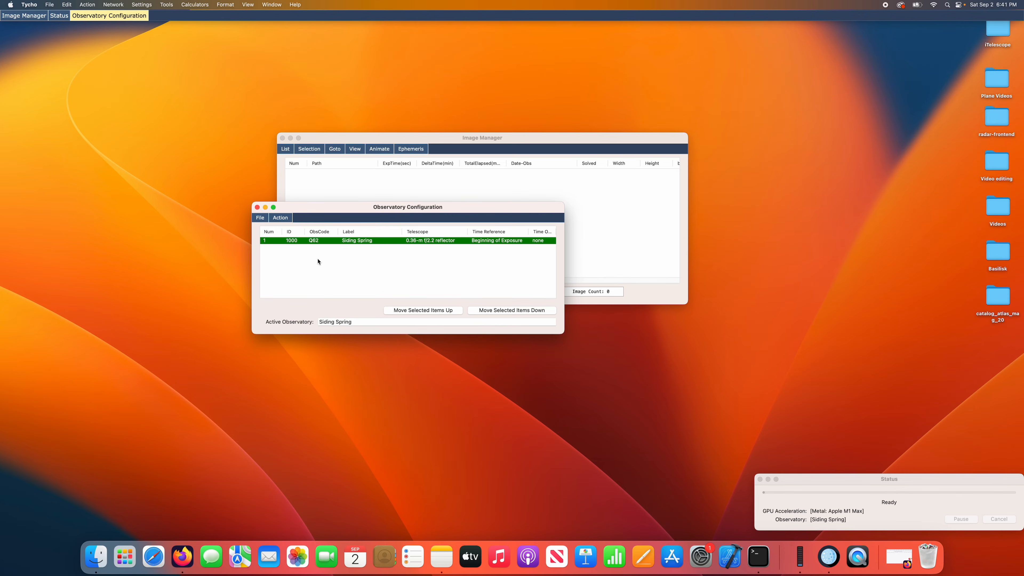
Add a second observatory labelled Mayhill with MPC code H06, applying its location from the code and keeping the remaining default parameters
click(280, 217)
click(281, 230)
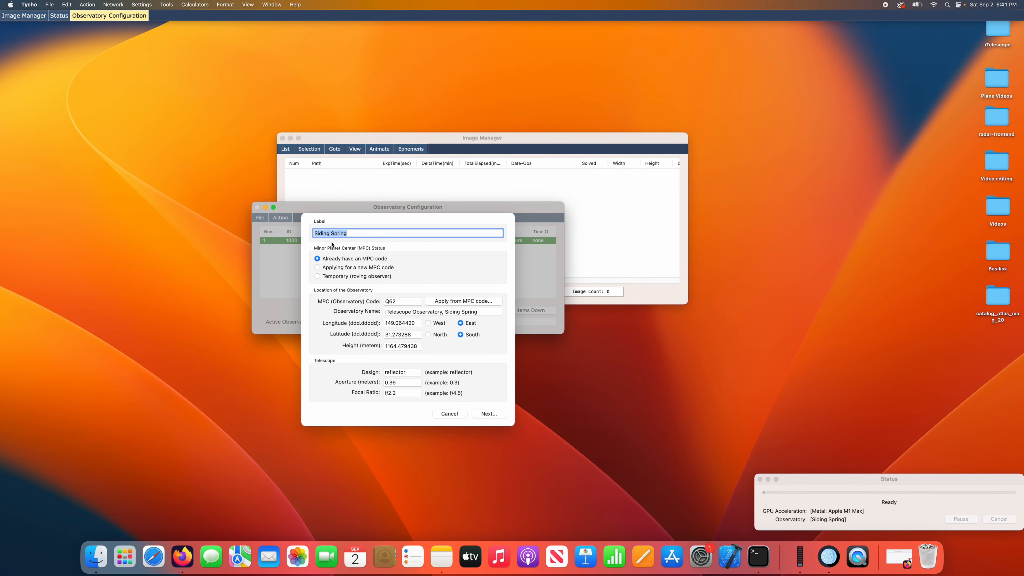
text(Mayhill)
key(Tab)
text(H)
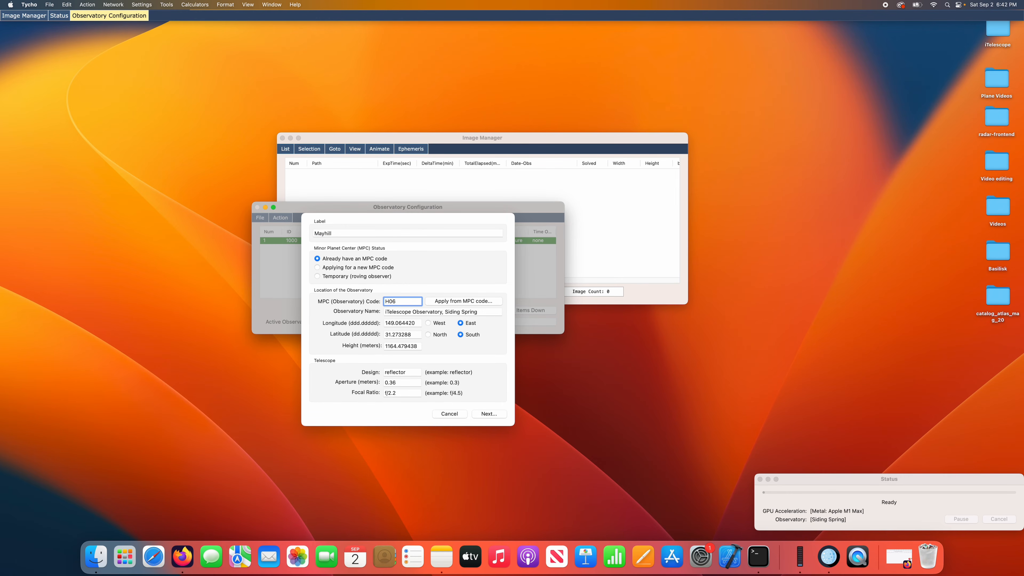
click(443, 302)
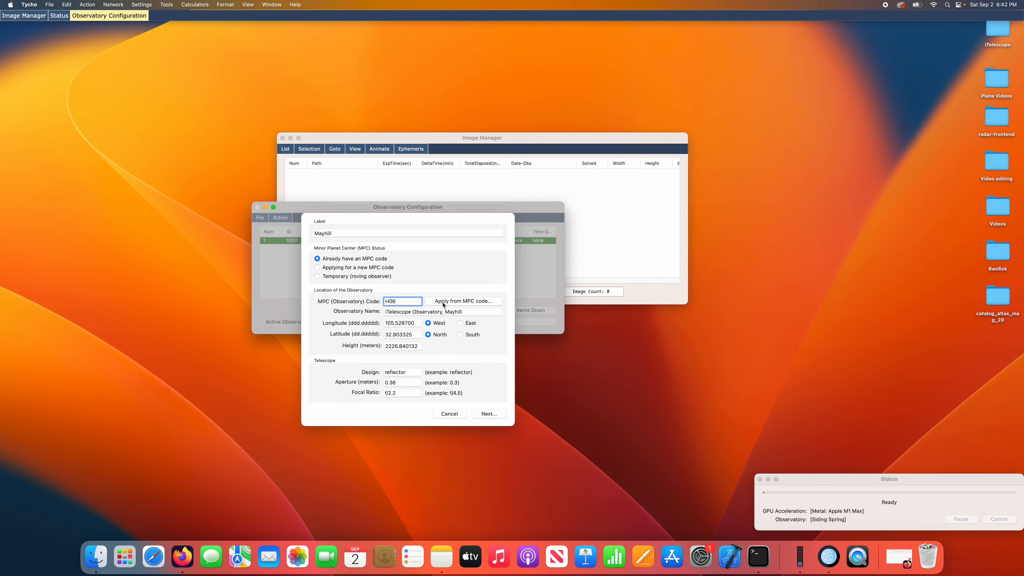
click(487, 414)
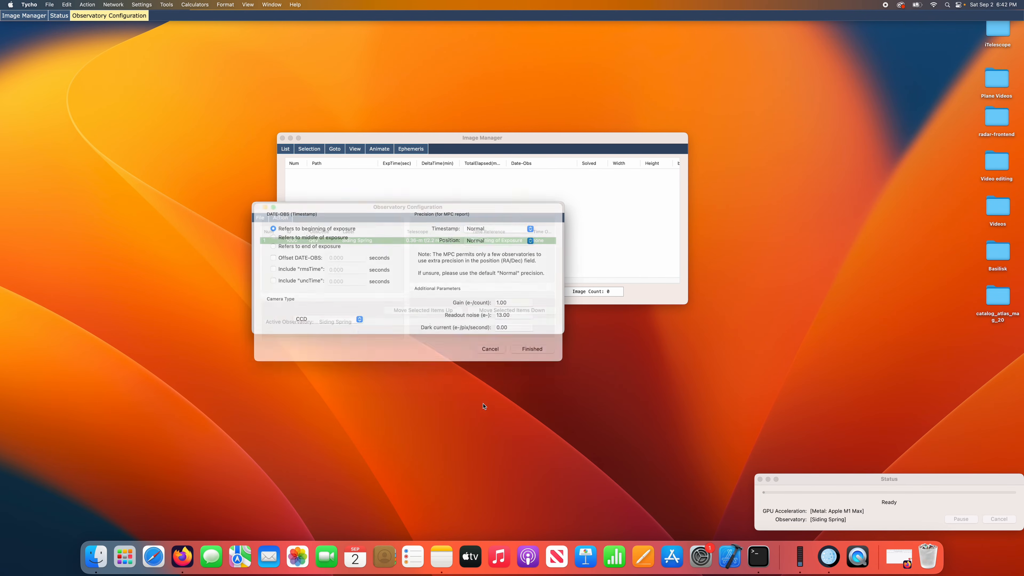
click(520, 365)
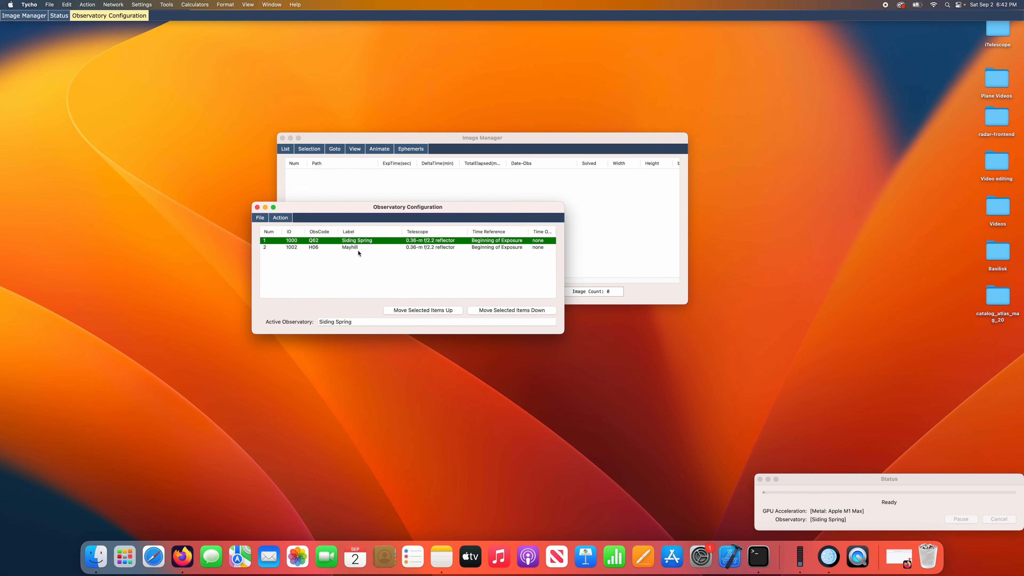
click(315, 248)
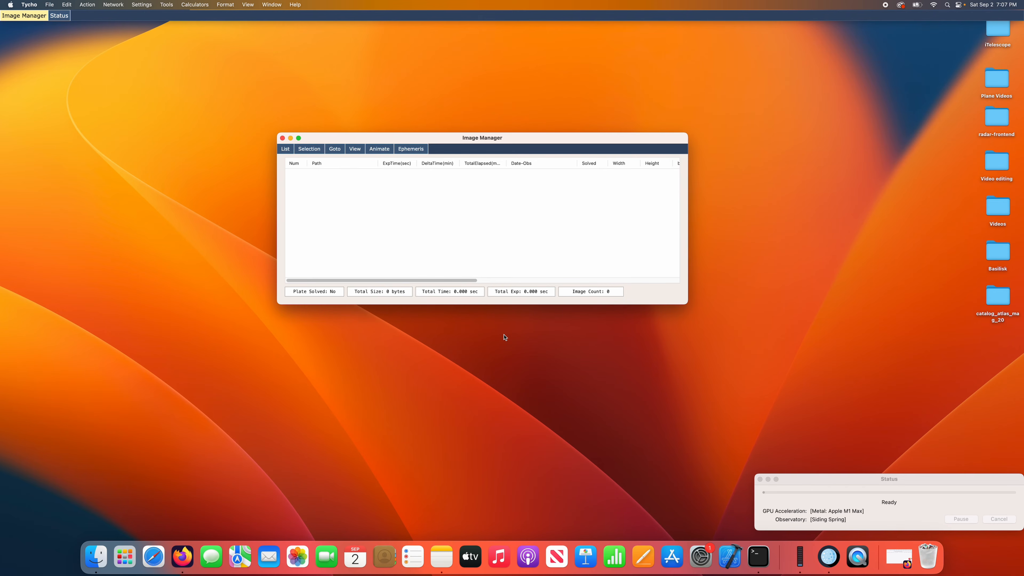
Review the submitter, observer, measurer and email fields in the report parameters, and accept them with magnitude omission limits of 50 flux and 1.25 delta
click(142, 5)
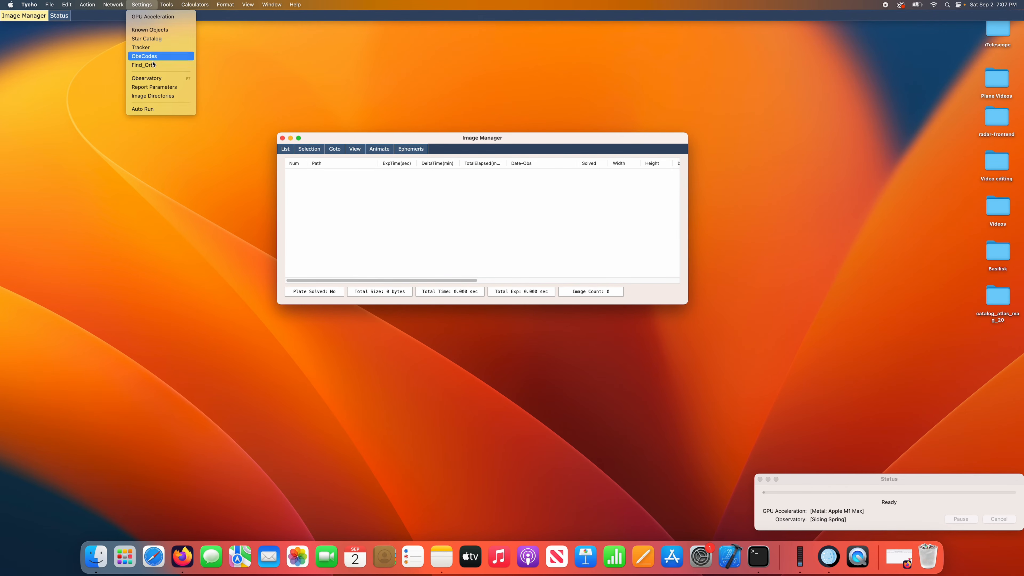
click(180, 87)
drag(241, 274, 205, 73)
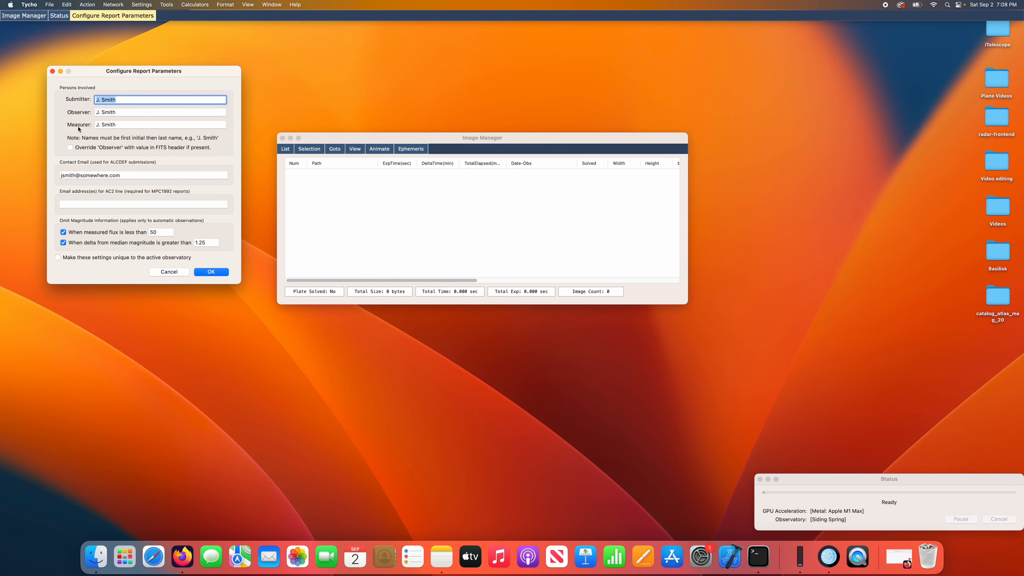
click(125, 100)
click(123, 111)
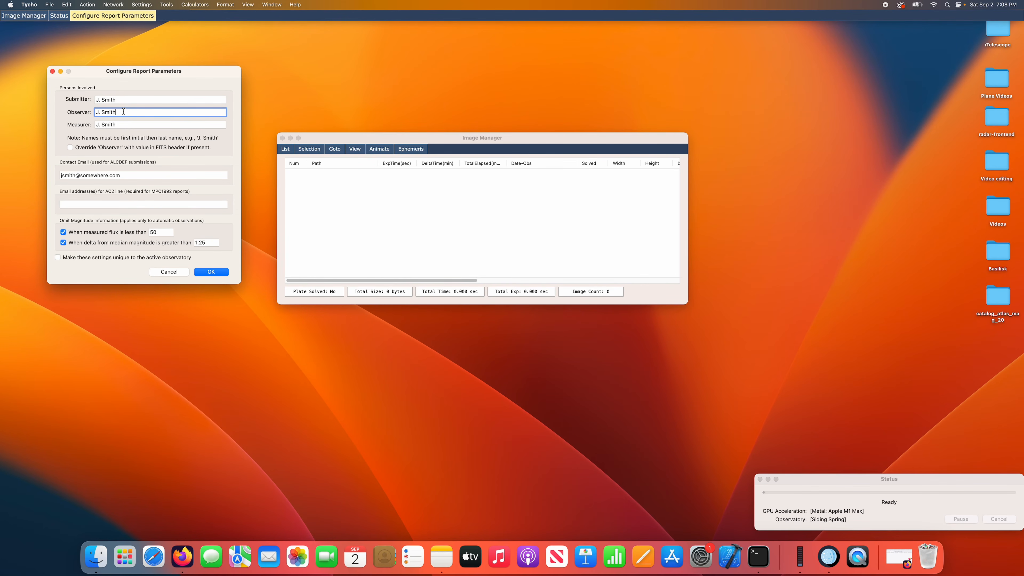
click(125, 124)
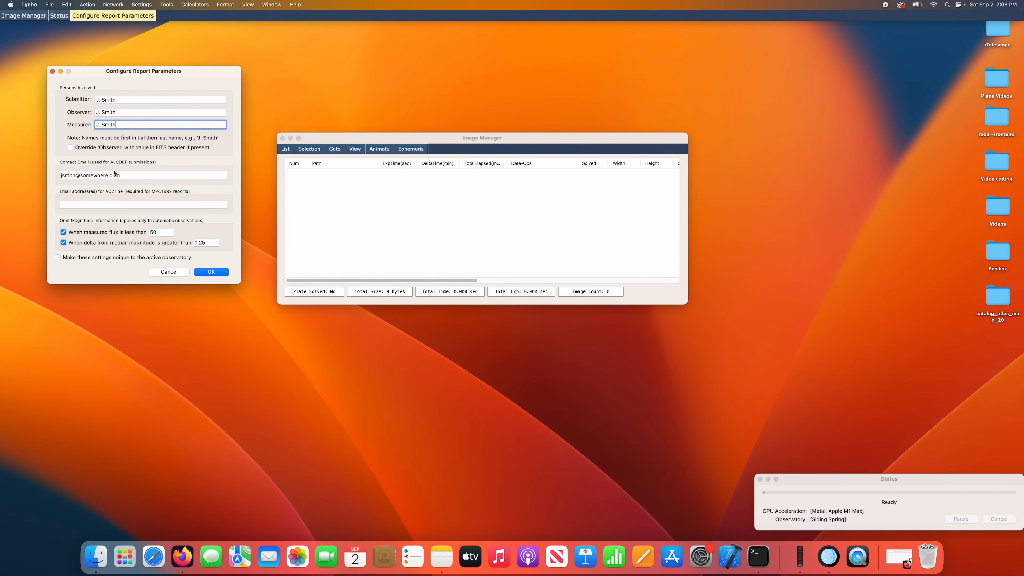
click(127, 177)
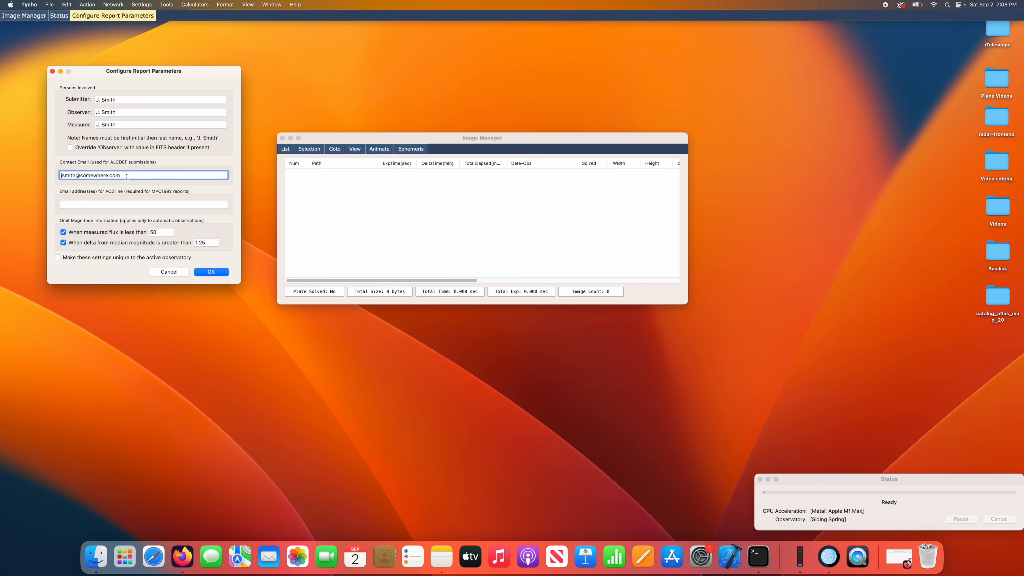
click(121, 203)
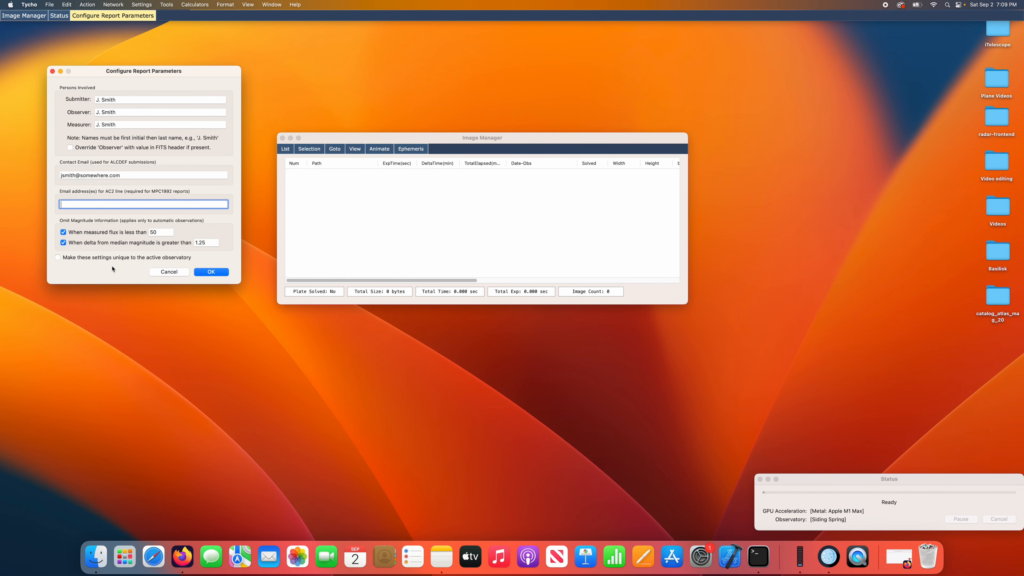
click(210, 272)
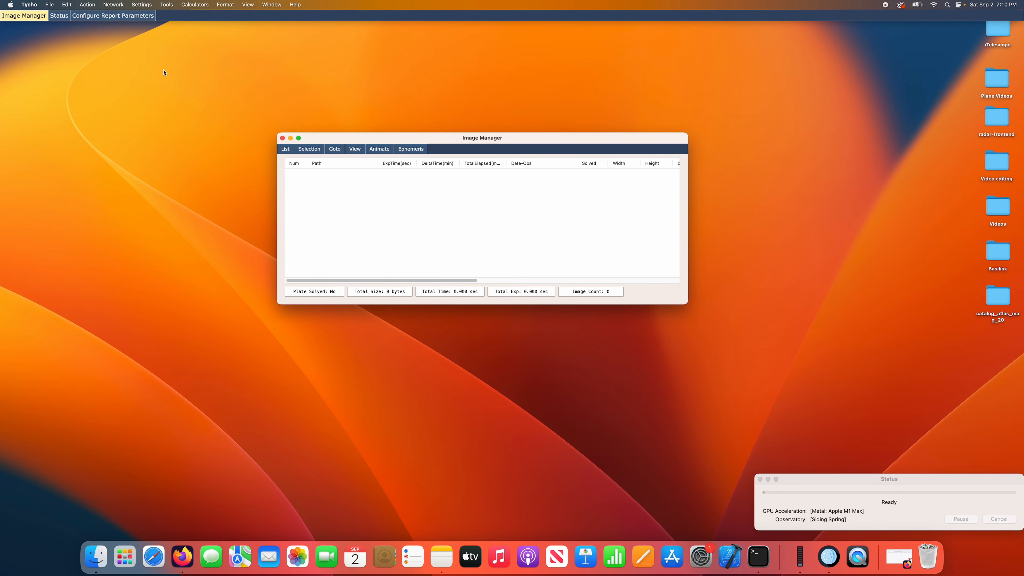
Configure the image directories to auto load output files into Image Manager, keeping output directories adjacent to the input directory
click(141, 5)
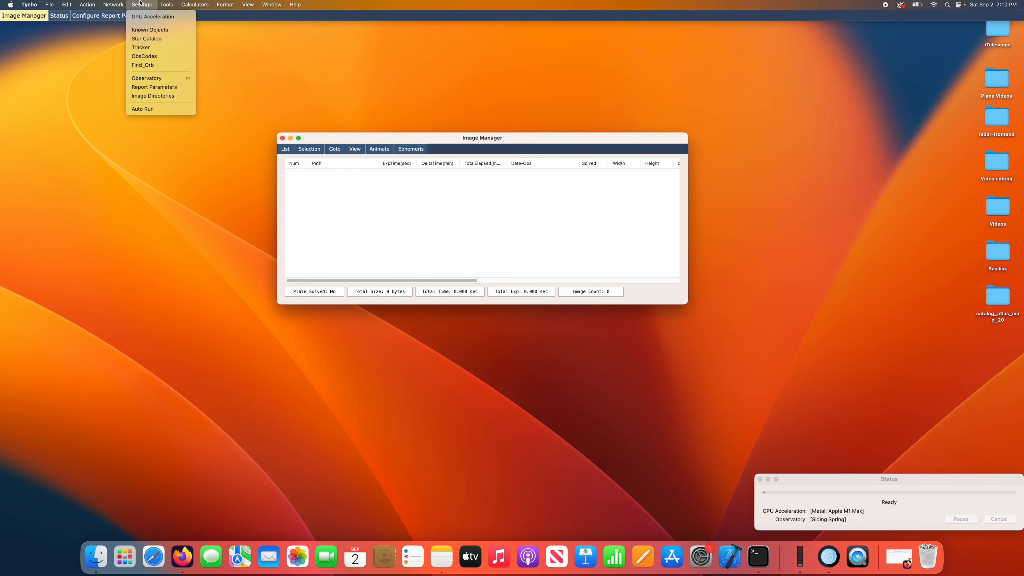
click(154, 97)
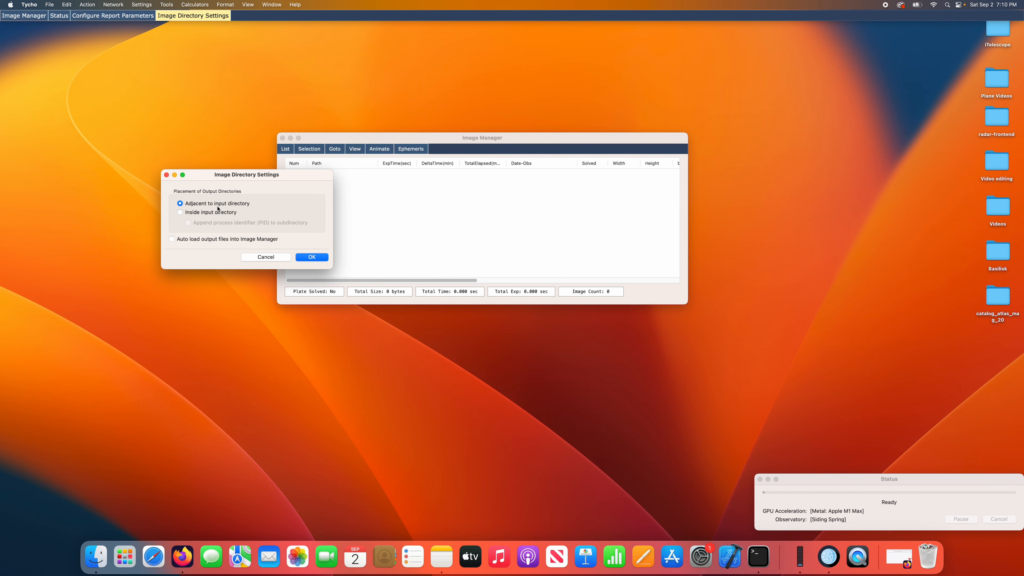
click(189, 241)
click(302, 258)
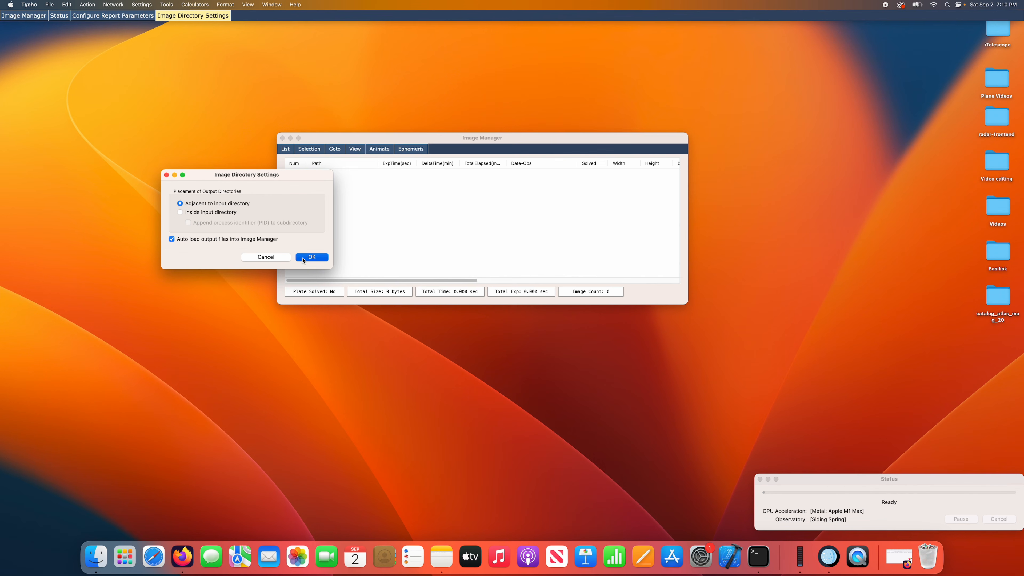